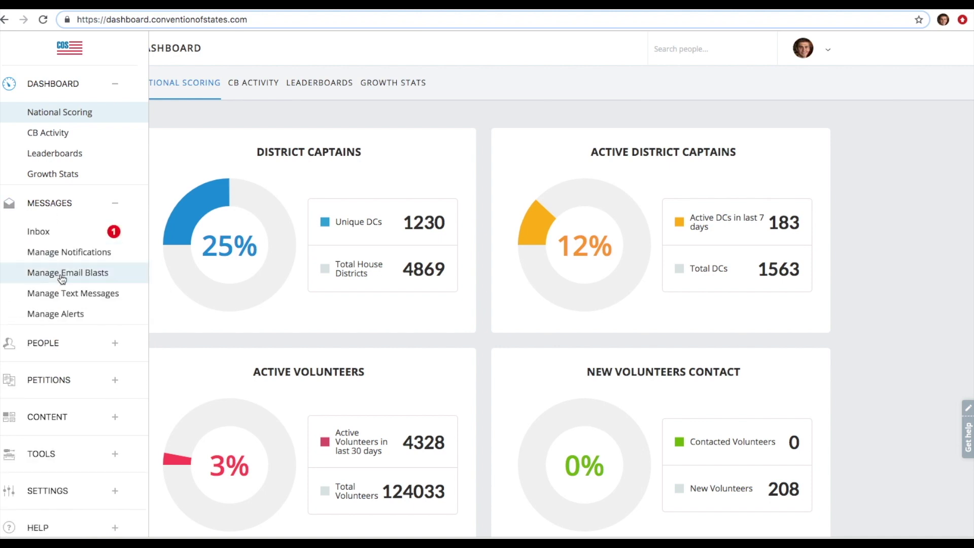
Step: Start a new email blast from the Manage Email Blasts list
{"action": "left_click", "coordinate": [62, 273]}
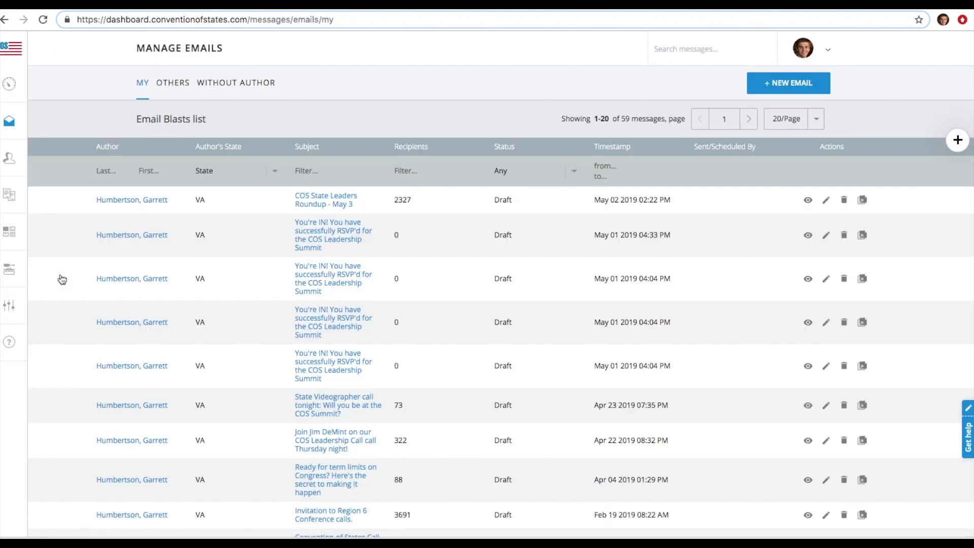
{"action": "left_click", "coordinate": [782, 88]}
{"action": "scroll", "coordinate": [105, 266], "scroll_direction": "down", "scroll_amount": 3}
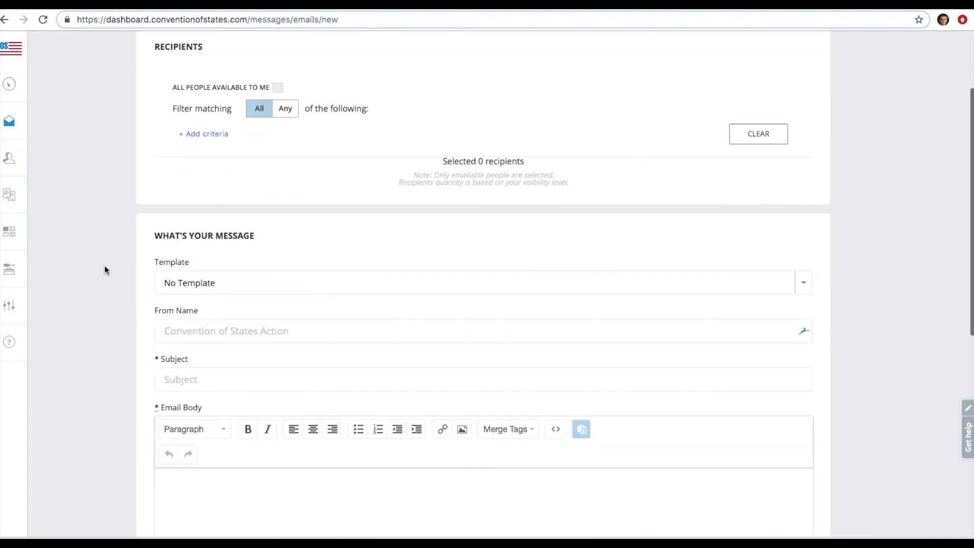
Step: Choose the COSA - DC Introduction Template for the message
{"action": "left_click", "coordinate": [190, 282]}
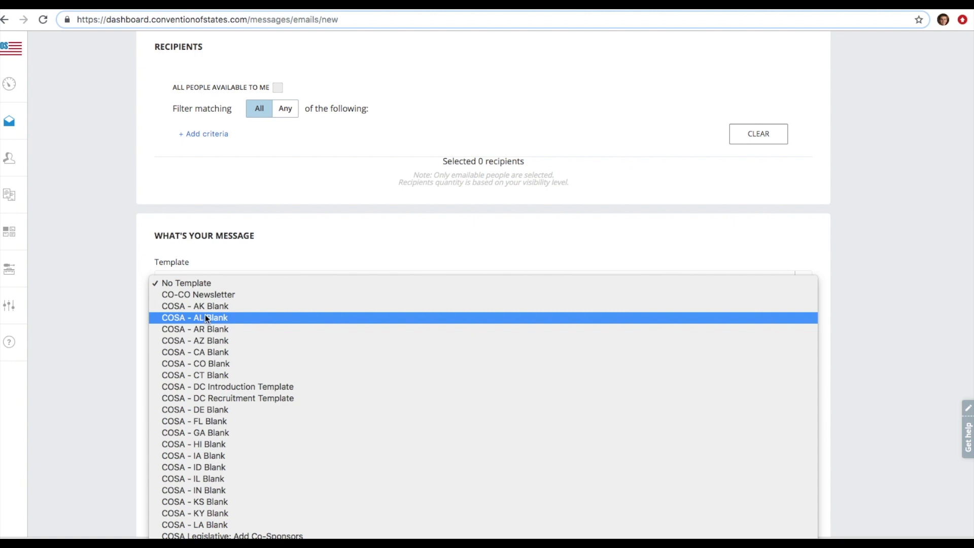
{"action": "scroll", "coordinate": [205, 315], "scroll_direction": "down", "scroll_amount": 3}
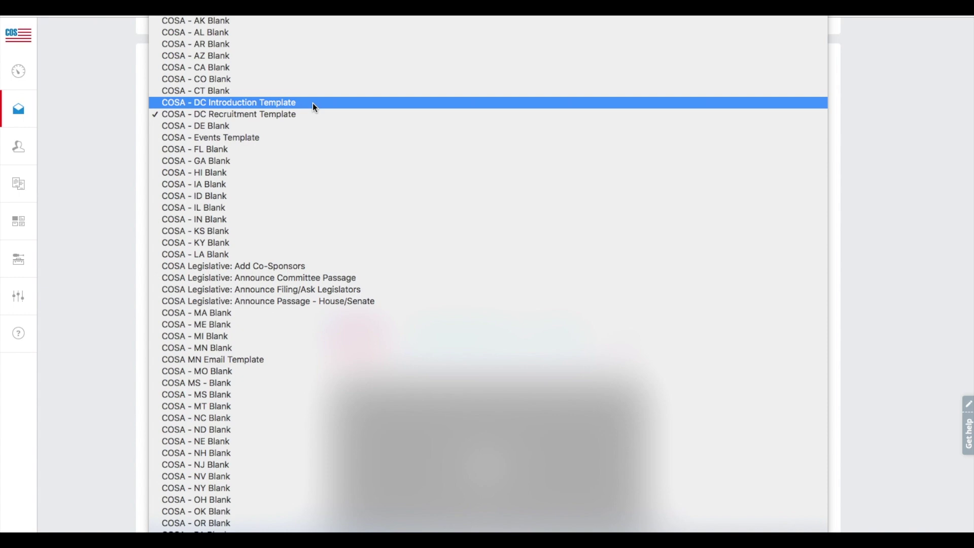
{"action": "left_click", "coordinate": [312, 102]}
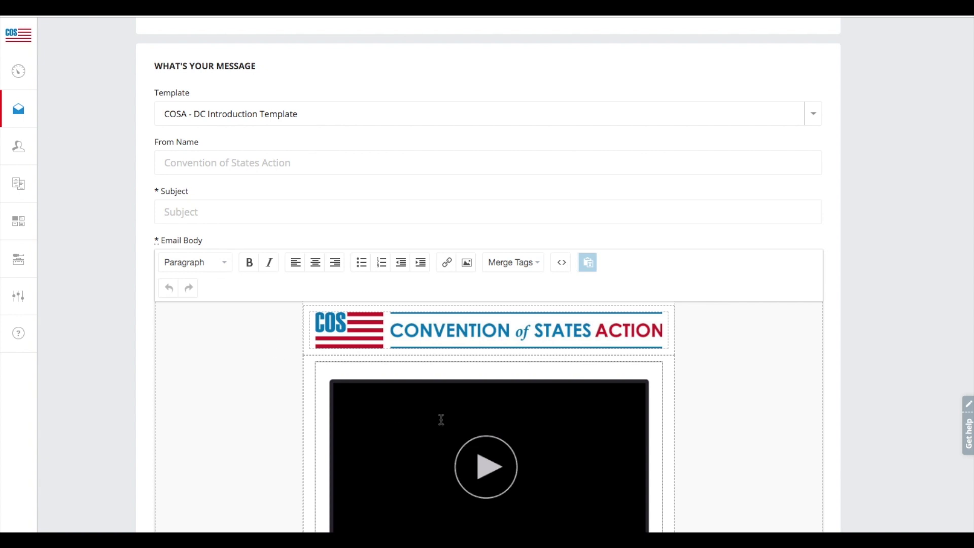
Step: Examine the template's email body, including the video placeholder, the bracketed caption and the greeting text
{"action": "scroll", "coordinate": [441, 419], "scroll_direction": "down", "scroll_amount": 2}
{"action": "scroll", "coordinate": [439, 420], "scroll_direction": "up", "scroll_amount": 1}
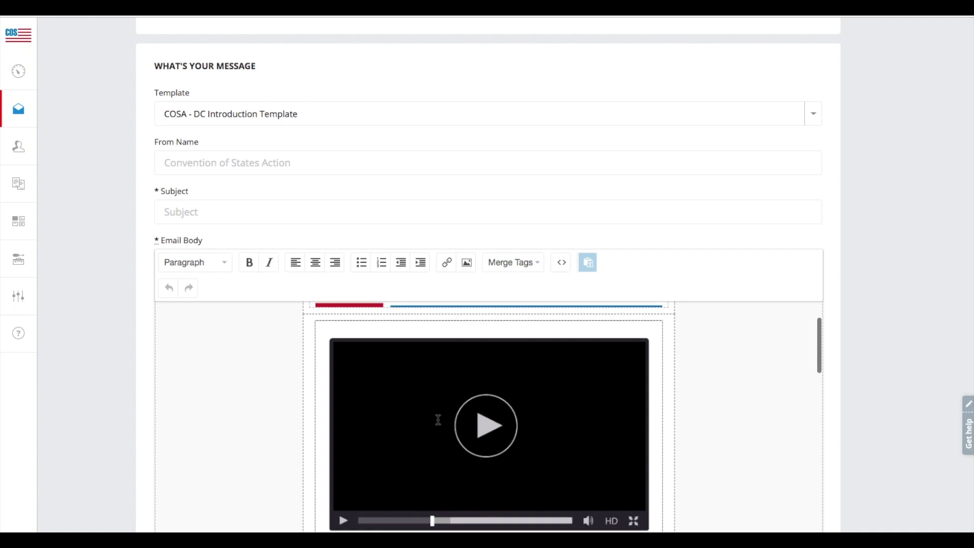
{"action": "scroll", "coordinate": [438, 420], "scroll_direction": "up", "scroll_amount": 1}
{"action": "scroll", "coordinate": [438, 419], "scroll_direction": "down", "scroll_amount": 1}
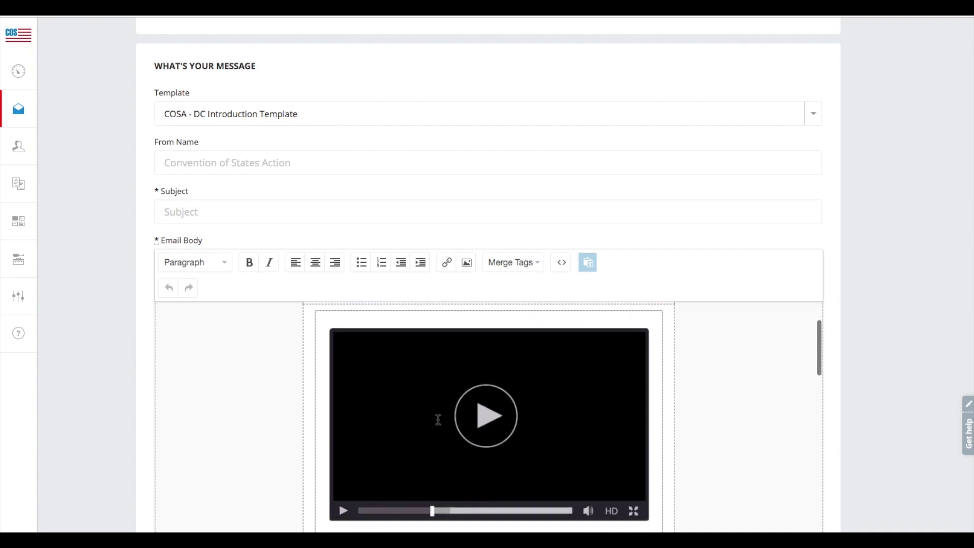
{"action": "scroll", "coordinate": [439, 420], "scroll_direction": "down", "scroll_amount": 1}
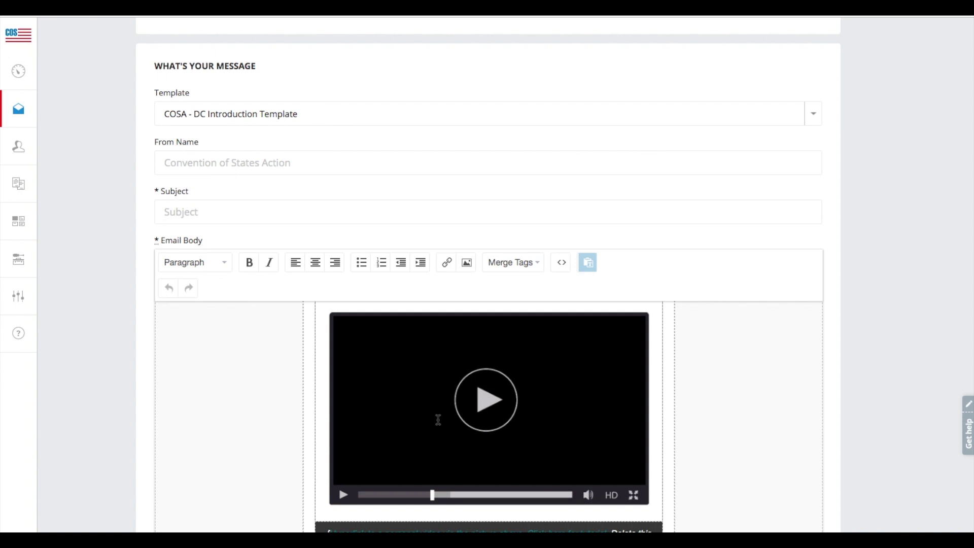
{"action": "scroll", "coordinate": [437, 420], "scroll_direction": "down", "scroll_amount": 1}
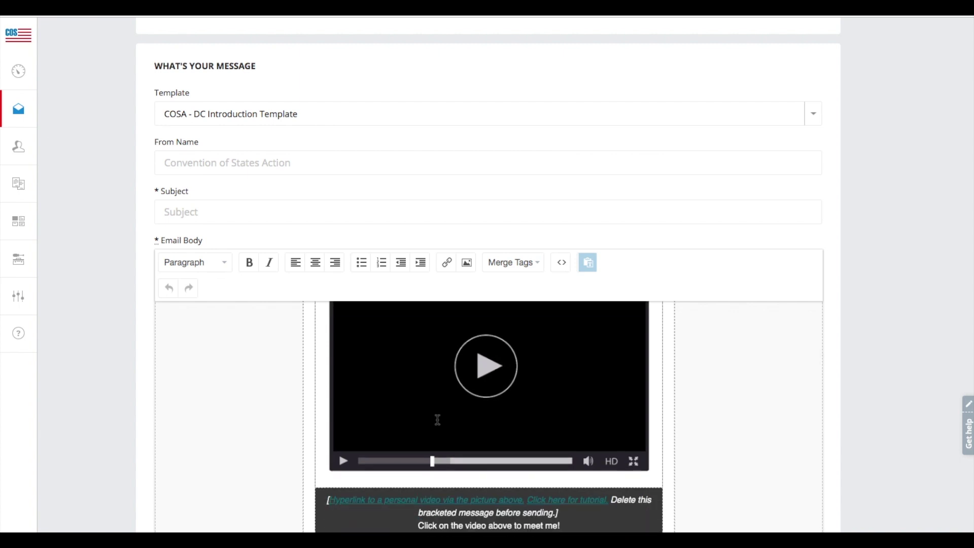
{"action": "scroll", "coordinate": [438, 420], "scroll_direction": "down", "scroll_amount": 7}
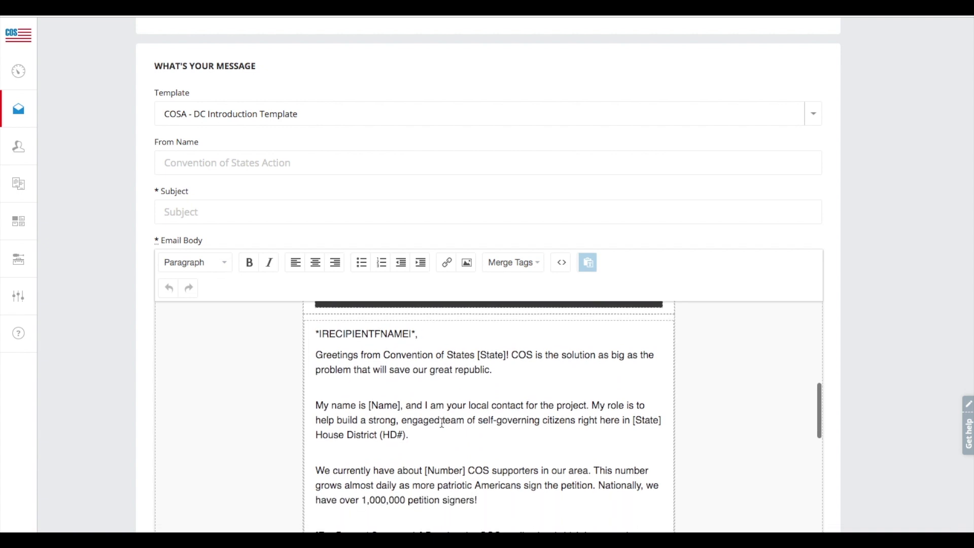
{"action": "scroll", "coordinate": [441, 423], "scroll_direction": "up", "scroll_amount": 6}
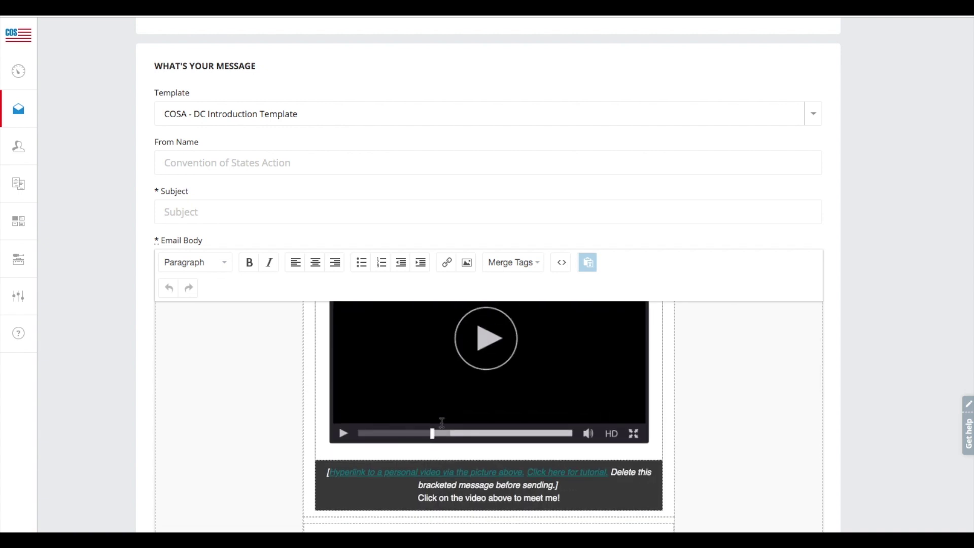
{"action": "scroll", "coordinate": [442, 423], "scroll_direction": "up", "scroll_amount": 1}
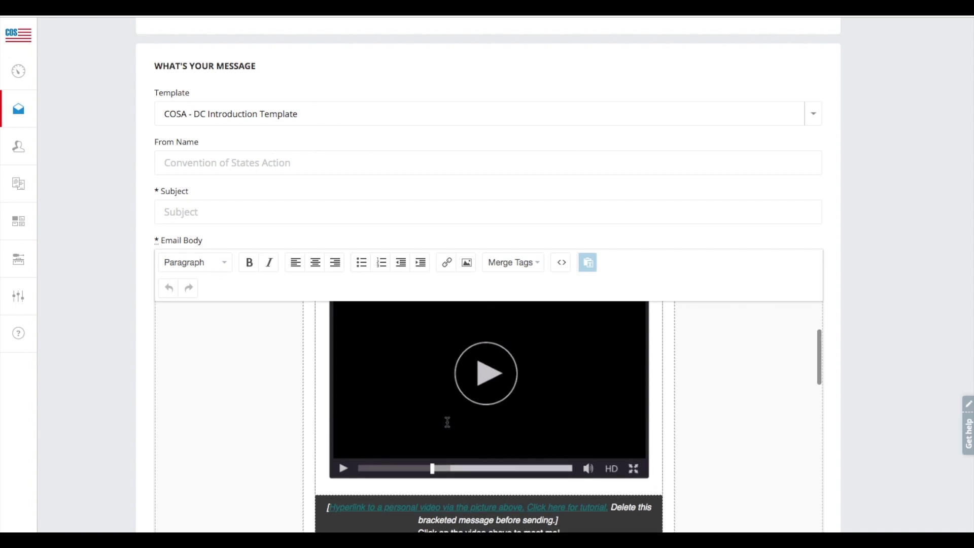
{"action": "scroll", "coordinate": [448, 422], "scroll_direction": "up", "scroll_amount": 1}
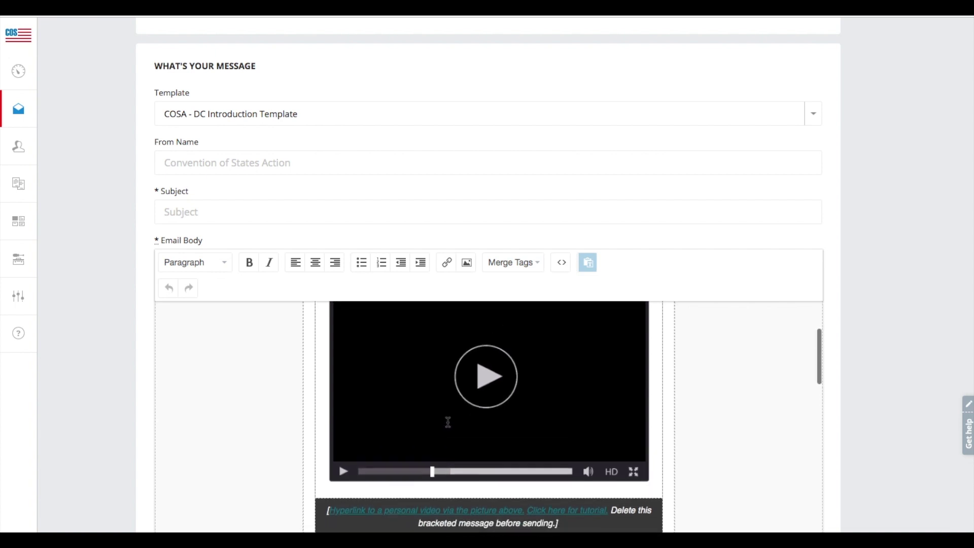
Step: Check the link settings of the video placeholder picture, then leave them by cancelling
{"action": "left_click", "coordinate": [498, 381]}
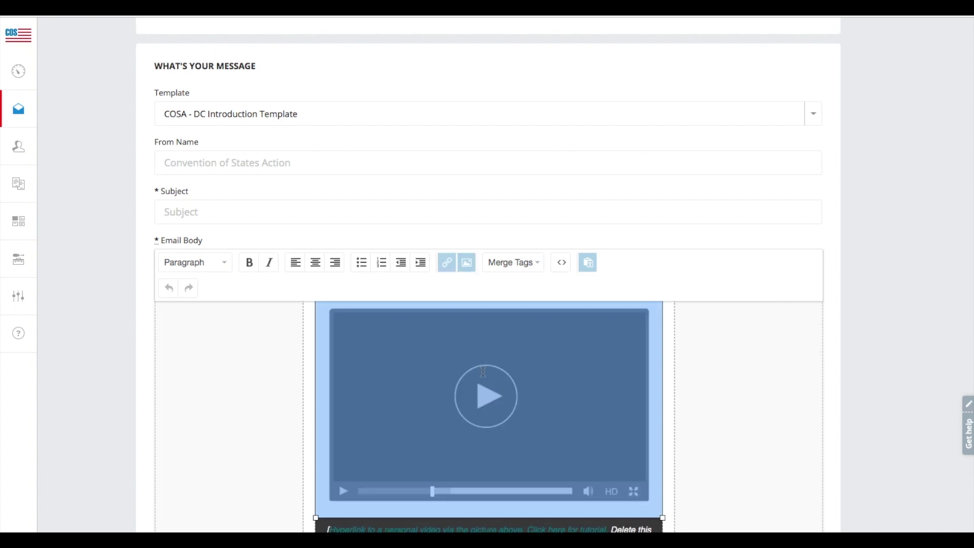
{"action": "left_click", "coordinate": [442, 260]}
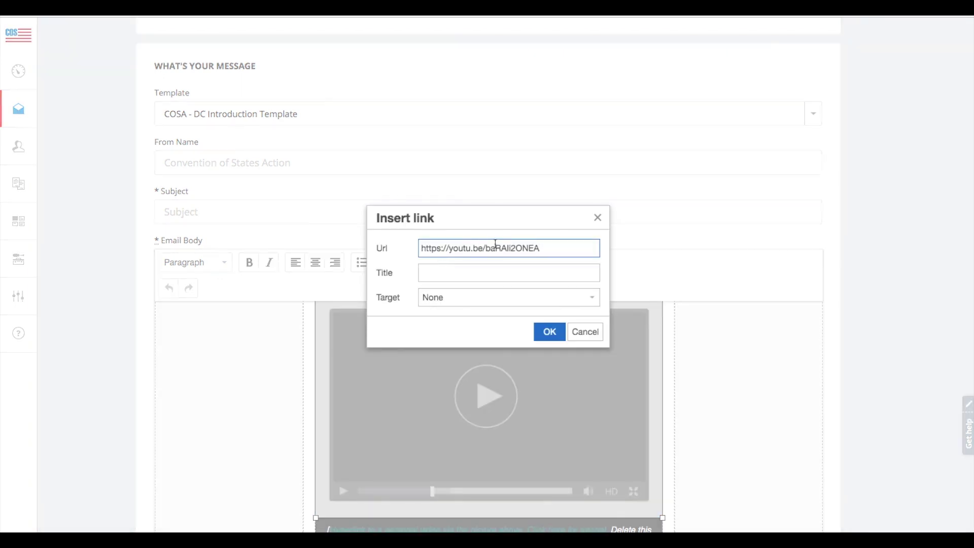
{"action": "left_click", "coordinate": [581, 332]}
Step: Check the URL behind the "Hyperlink to a personal video via the picture above" caption text and cancel the link settings
{"action": "scroll", "coordinate": [536, 351], "scroll_direction": "down", "scroll_amount": 3}
{"action": "left_click", "coordinate": [465, 373]}
{"action": "scroll", "coordinate": [464, 374], "scroll_direction": "up", "scroll_amount": 1}
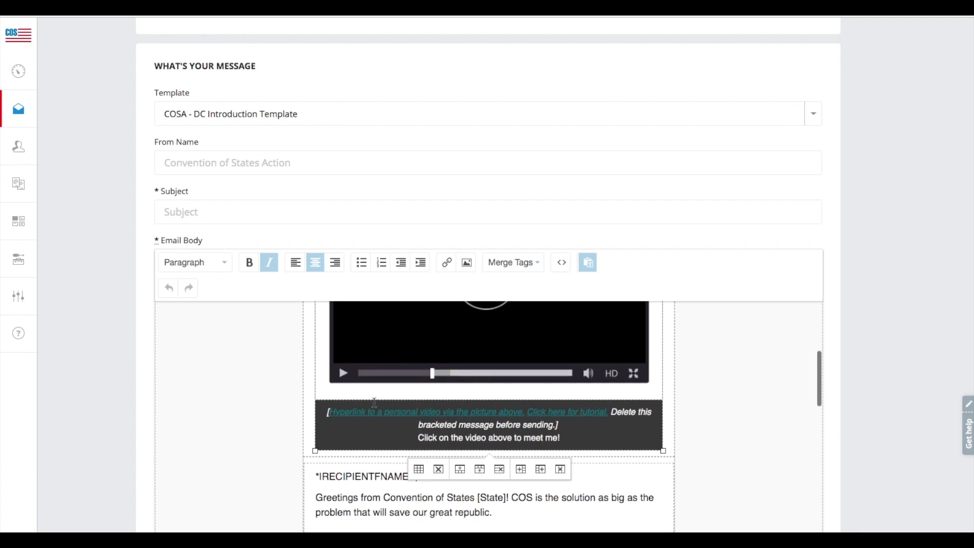
{"action": "left_click_drag", "start_coordinate": [331, 412], "coordinate": [504, 408]}
{"action": "left_click", "coordinate": [471, 424]}
{"action": "left_click", "coordinate": [475, 412]}
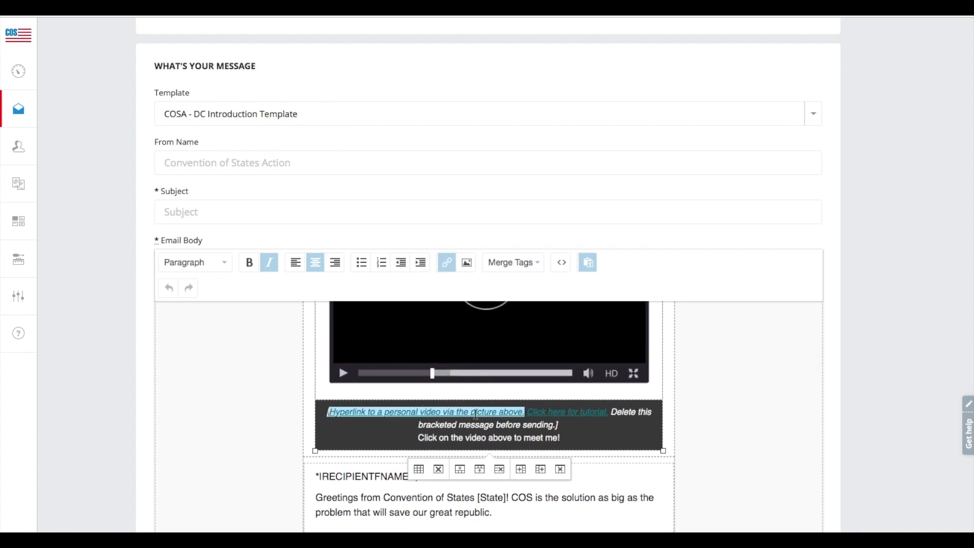
{"action": "left_click", "coordinate": [547, 412]}
{"action": "left_click", "coordinate": [522, 427]}
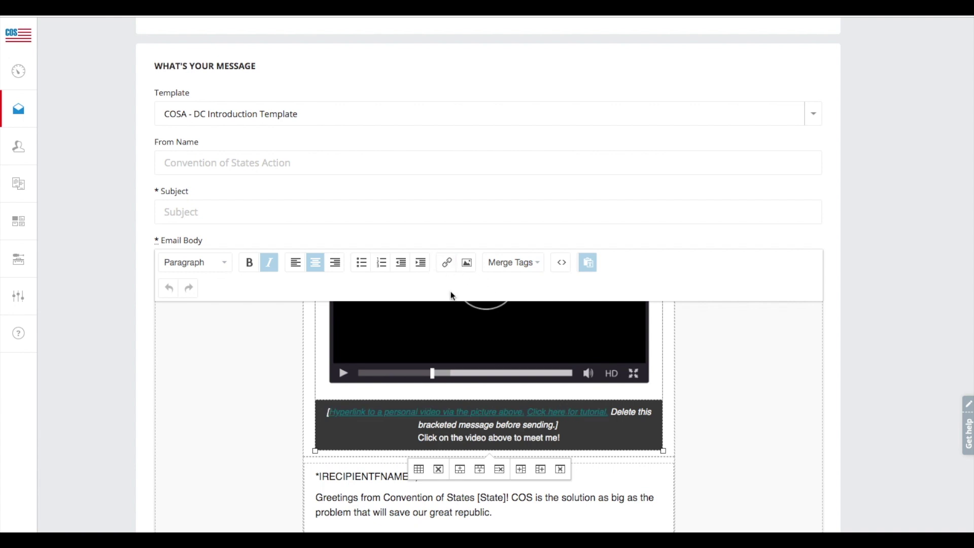
{"action": "left_click", "coordinate": [471, 412]}
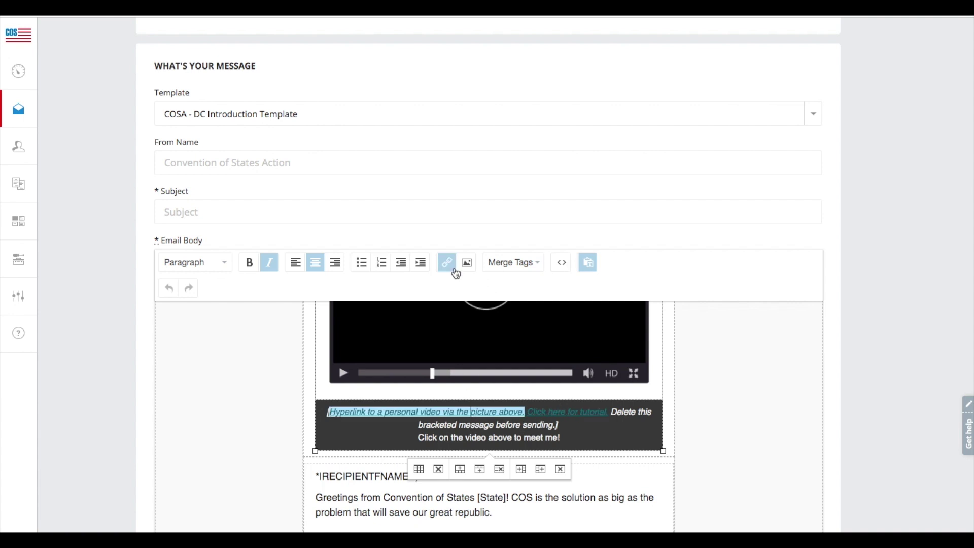
{"action": "left_click", "coordinate": [448, 265]}
{"action": "left_click_drag", "start_coordinate": [558, 236], "coordinate": [420, 231]}
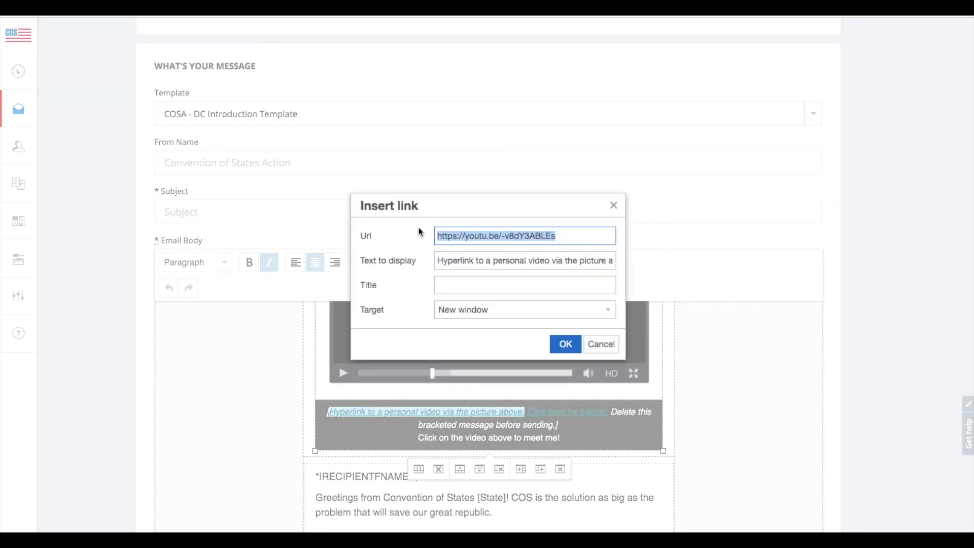
{"action": "left_click_drag", "start_coordinate": [557, 237], "coordinate": [527, 235]}
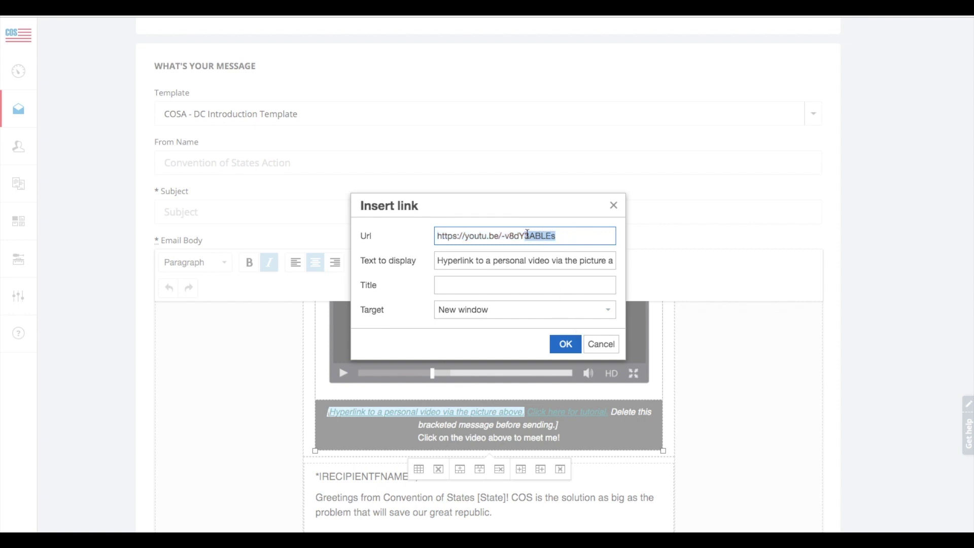
{"action": "left_click", "coordinate": [575, 231]}
{"action": "left_click_drag", "start_coordinate": [574, 243], "coordinate": [433, 239]}
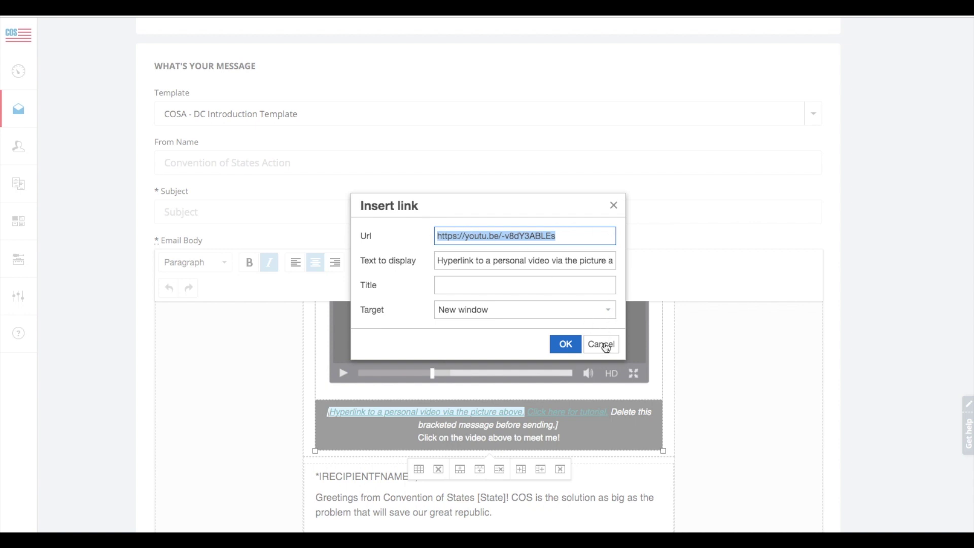
{"action": "left_click", "coordinate": [601, 344]}
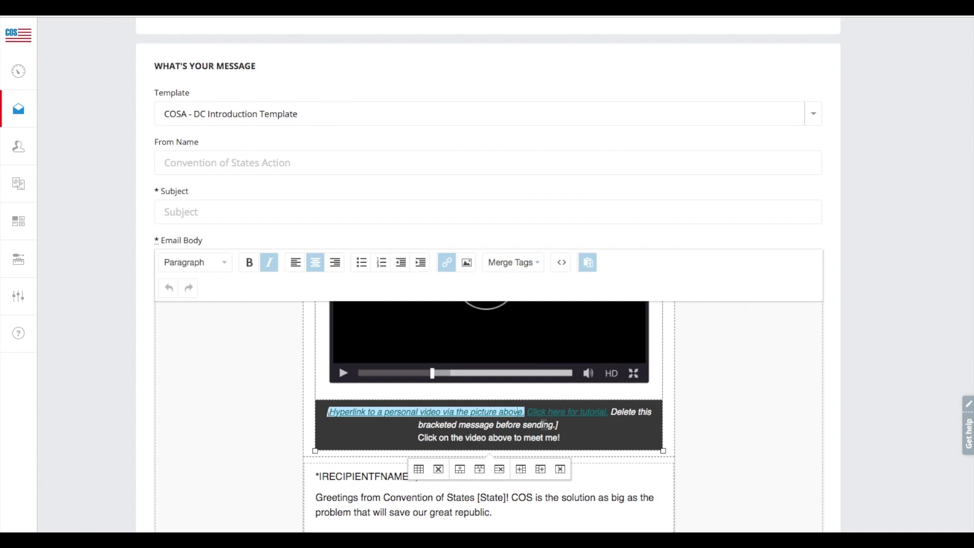
Step: Delete the bracketed hyperlink instruction from the dark caption beneath the video placeholder
{"action": "left_click", "coordinate": [502, 421]}
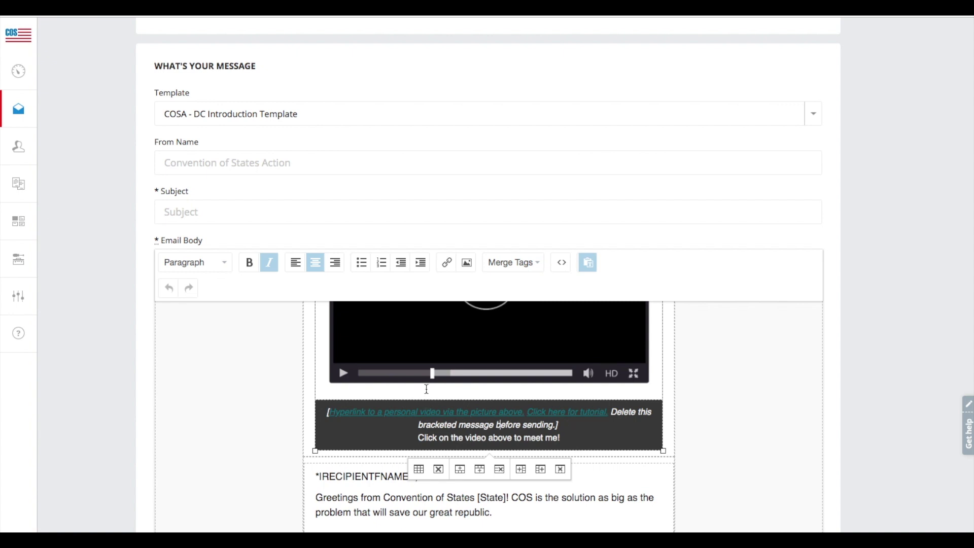
{"action": "scroll", "coordinate": [426, 388], "scroll_direction": "up", "scroll_amount": 1}
{"action": "left_click_drag", "start_coordinate": [586, 463], "coordinate": [321, 446]}
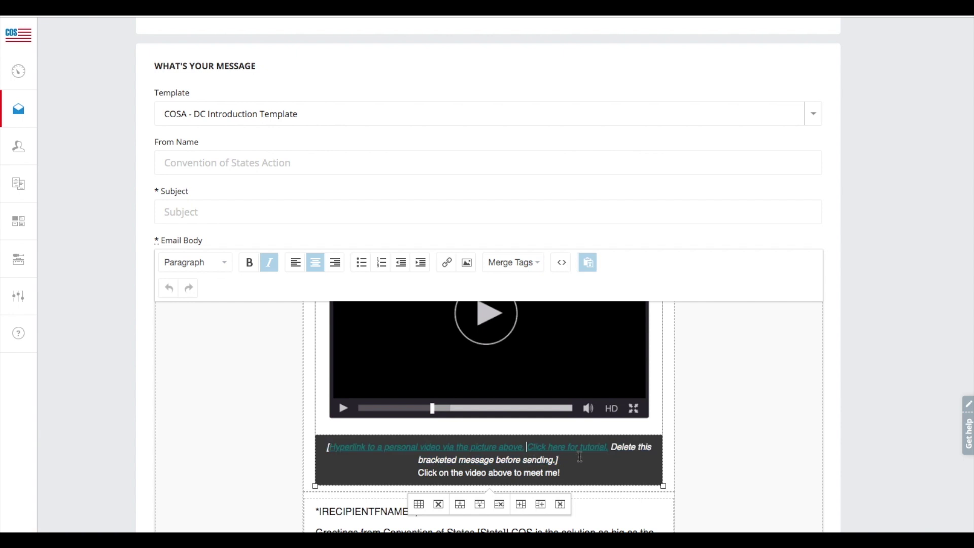
{"action": "type", "text": "[Hyperl"}
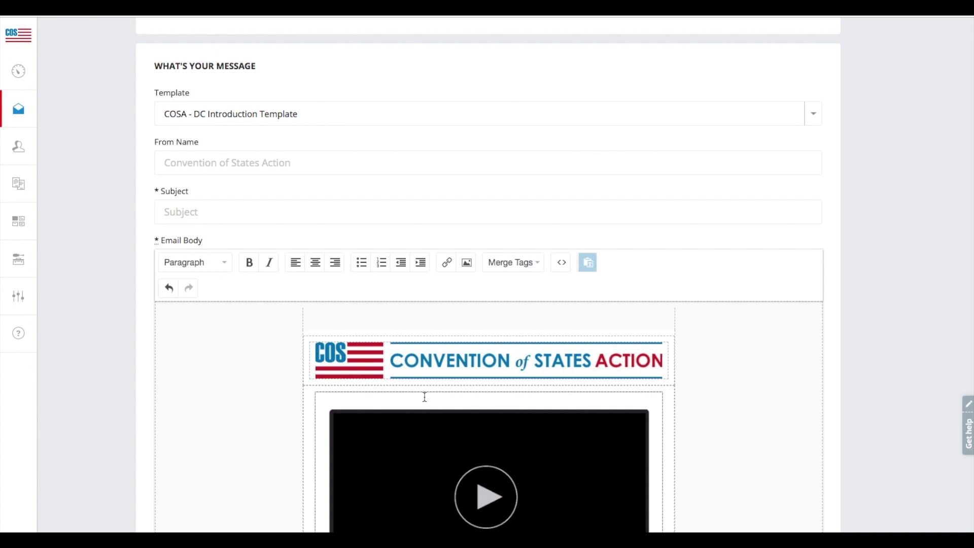
{"action": "scroll", "coordinate": [400, 396], "scroll_direction": "down", "scroll_amount": 1}
{"action": "scroll", "coordinate": [398, 393], "scroll_direction": "up", "scroll_amount": 1}
Step: Open the Convention of States Brand Resources page (conventionofstates.com/branding) in a new tab
{"action": "key", "text": "ctrl+t"}
{"action": "type", "text": "brandin"}
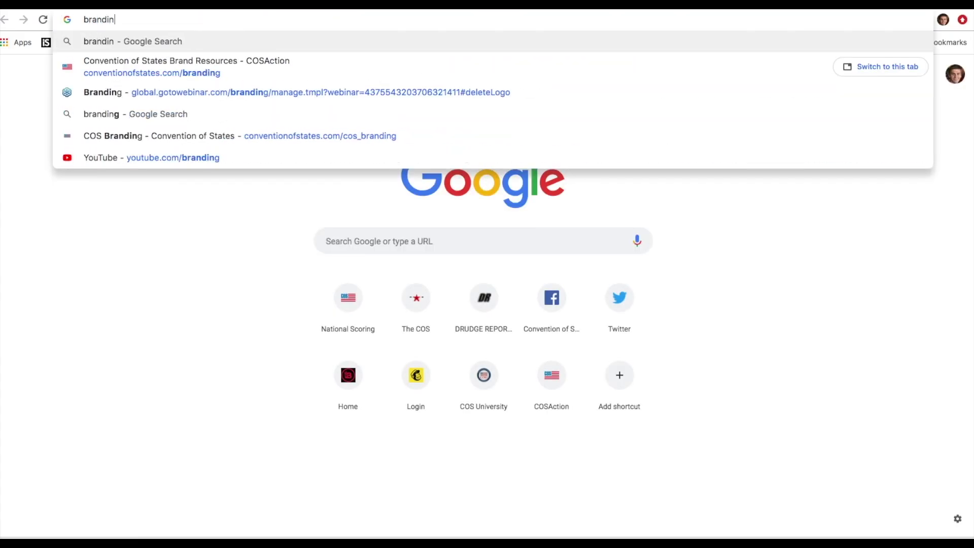
{"action": "key", "text": "Down"}
{"action": "key", "text": "Return"}
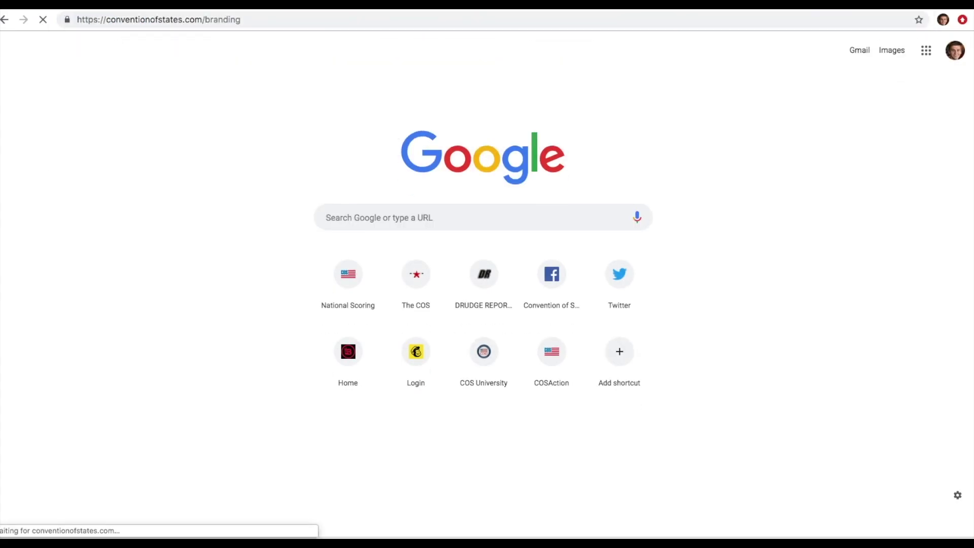
Step: Open the Pennsylvania Branding file page through the COSA State Branding download
{"action": "scroll", "coordinate": [567, 199], "scroll_direction": "down", "scroll_amount": 20}
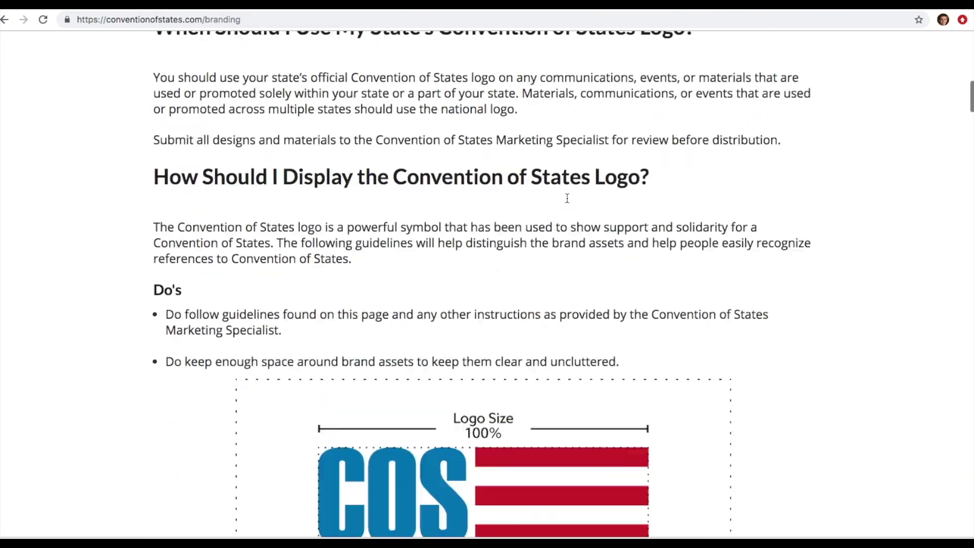
{"action": "scroll", "coordinate": [567, 203], "scroll_direction": "down", "scroll_amount": 10}
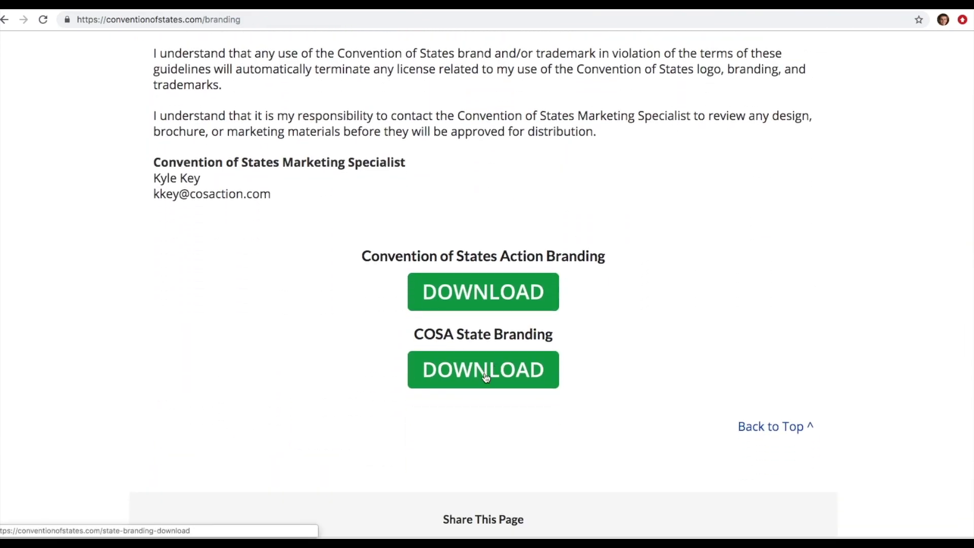
{"action": "left_click", "coordinate": [485, 376]}
{"action": "scroll", "coordinate": [490, 376], "scroll_direction": "down", "scroll_amount": 4}
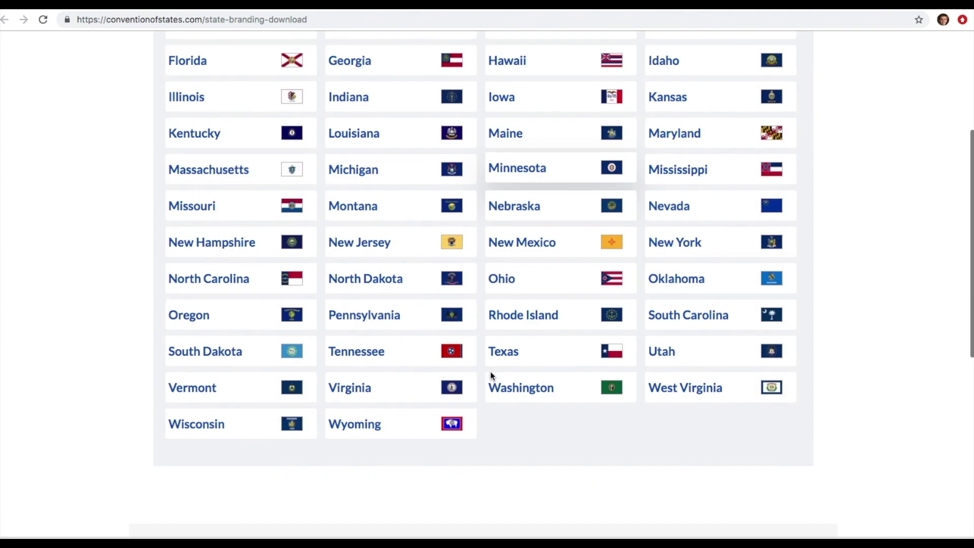
{"action": "left_click", "coordinate": [388, 309]}
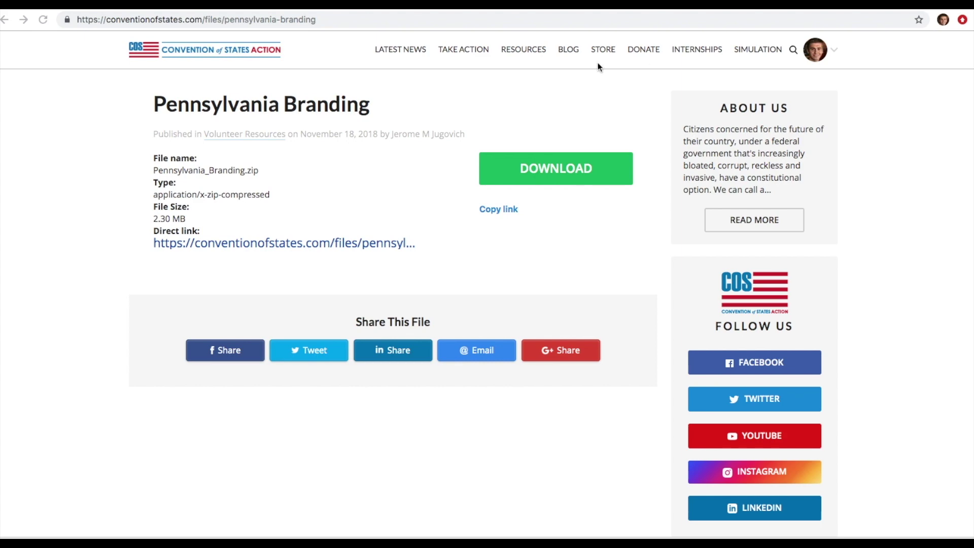
Step: Close the Pennsylvania Branding and Brand Resources pages and return to the new email blast
{"action": "left_click", "coordinate": [894, 5]}
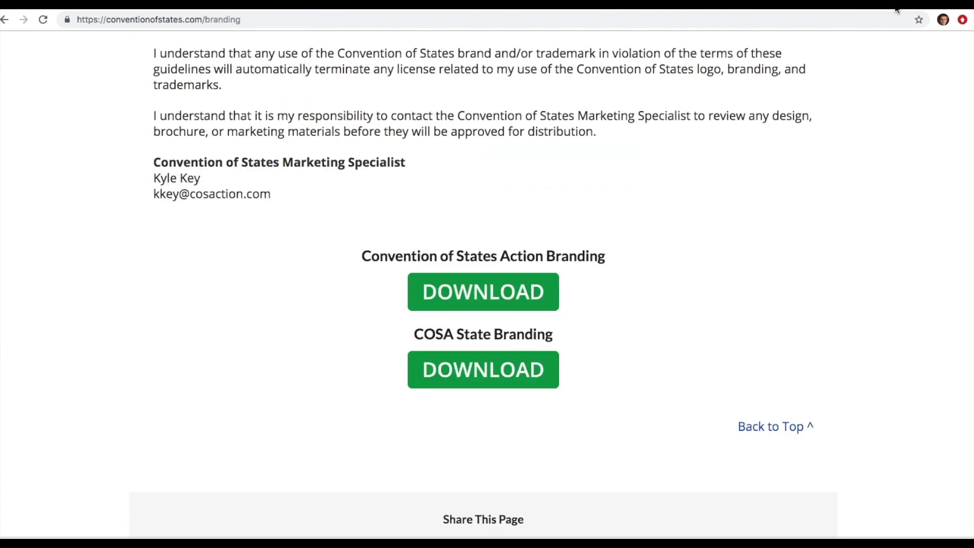
{"action": "left_click", "coordinate": [879, 7]}
{"action": "left_click", "coordinate": [890, 8]}
Step: Replace the email's header logo with COSA Header.jpg from the Final 5 folder
{"action": "left_click", "coordinate": [629, 448]}
{"action": "left_click", "coordinate": [625, 424]}
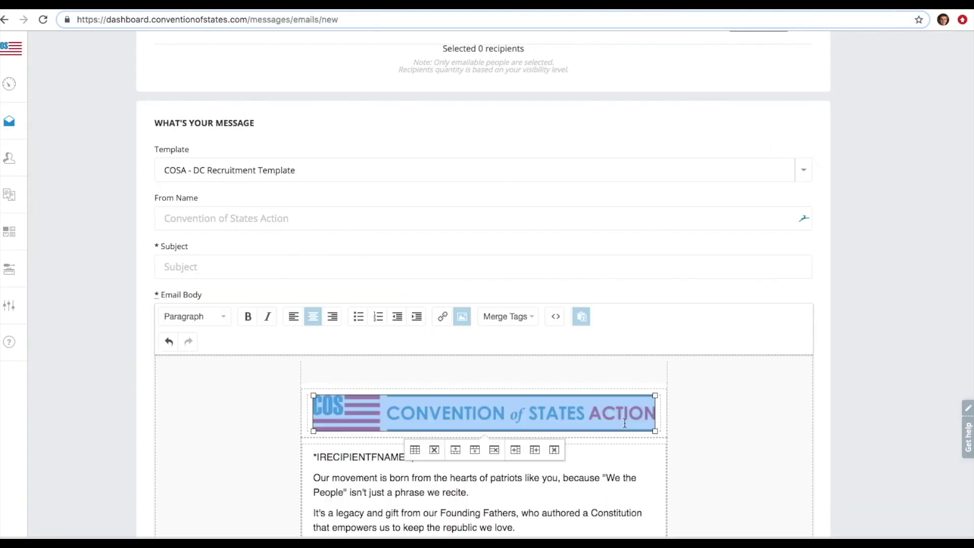
{"action": "left_click", "coordinate": [462, 318]}
{"action": "left_click", "coordinate": [604, 234]}
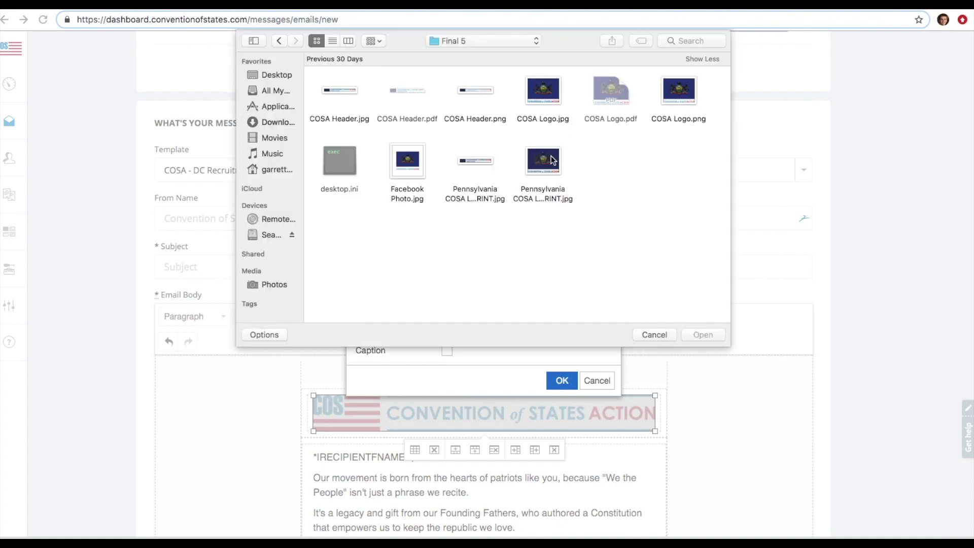
{"action": "left_click", "coordinate": [338, 104]}
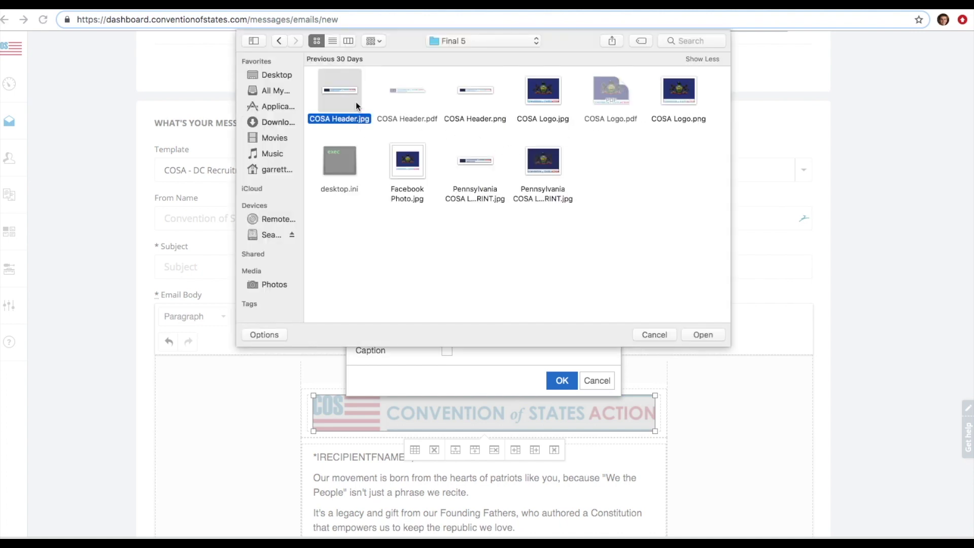
{"action": "left_click", "coordinate": [701, 335]}
{"action": "left_click", "coordinate": [463, 303]}
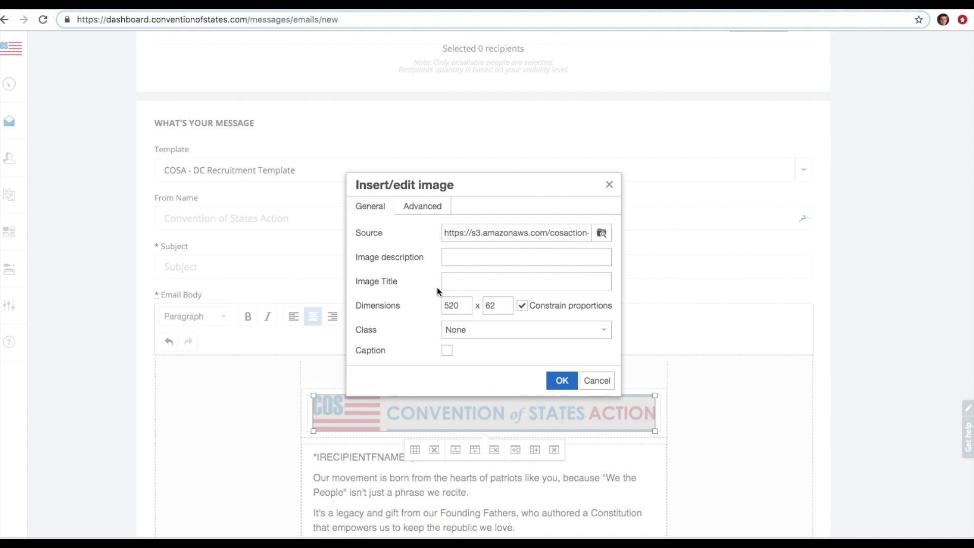
{"action": "left_click", "coordinate": [562, 380]}
{"action": "left_click", "coordinate": [602, 498]}
{"action": "left_click", "coordinate": [636, 404]}
{"action": "left_click_drag", "start_coordinate": [642, 395], "coordinate": [666, 382]}
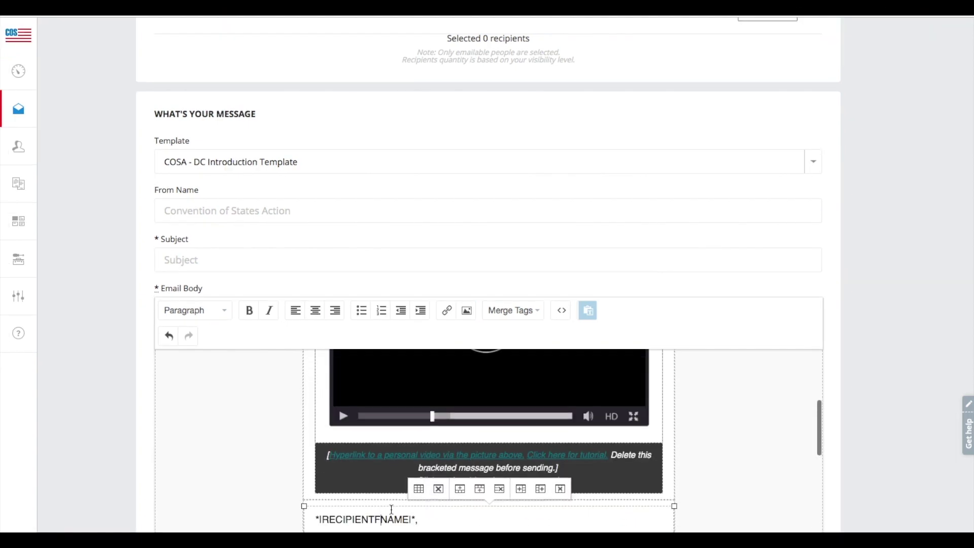
Step: Look through the COSA - DC Introduction Template body and save the email blast
{"action": "scroll", "coordinate": [257, 419], "scroll_direction": "up", "scroll_amount": 5}
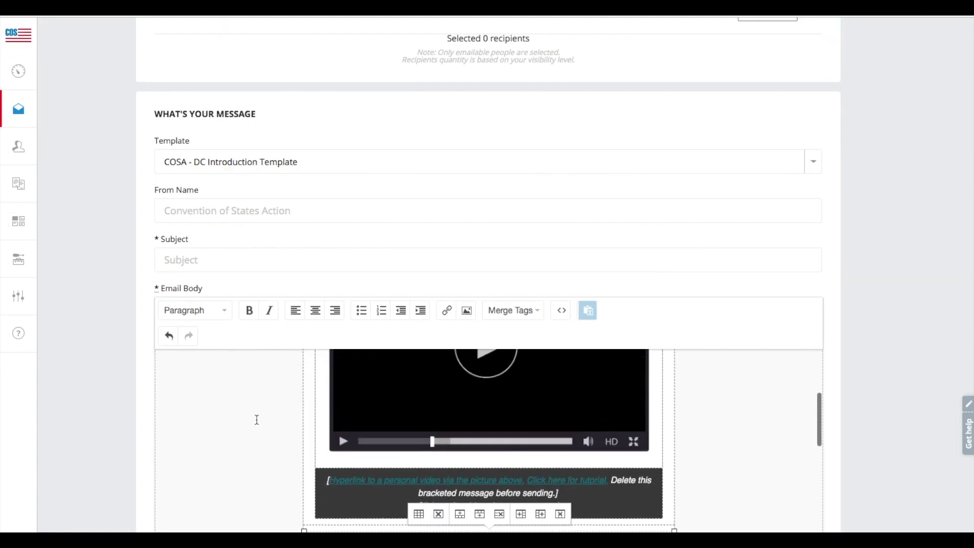
{"action": "scroll", "coordinate": [340, 415], "scroll_direction": "down", "scroll_amount": 15}
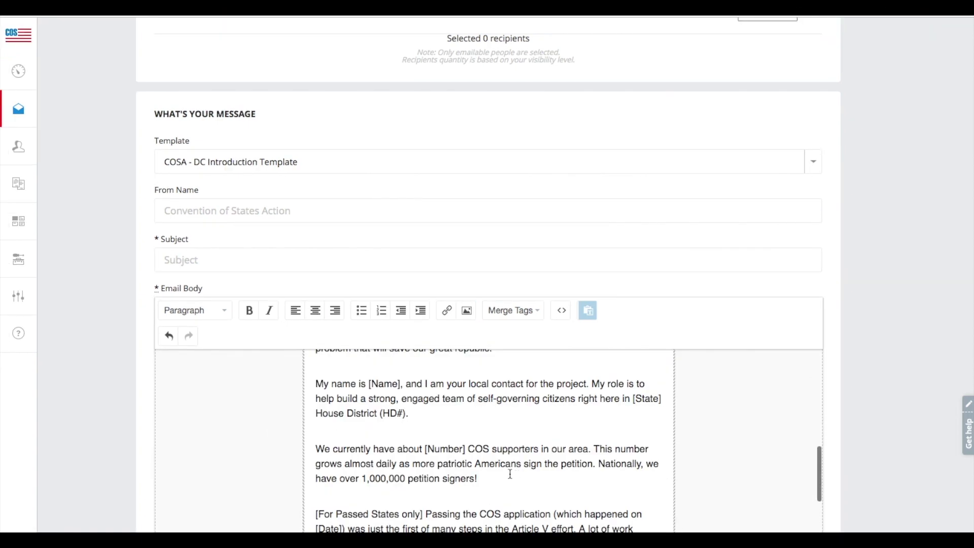
{"action": "scroll", "coordinate": [839, 390], "scroll_direction": "down", "scroll_amount": 4}
{"action": "scroll", "coordinate": [839, 401], "scroll_direction": "down", "scroll_amount": 4}
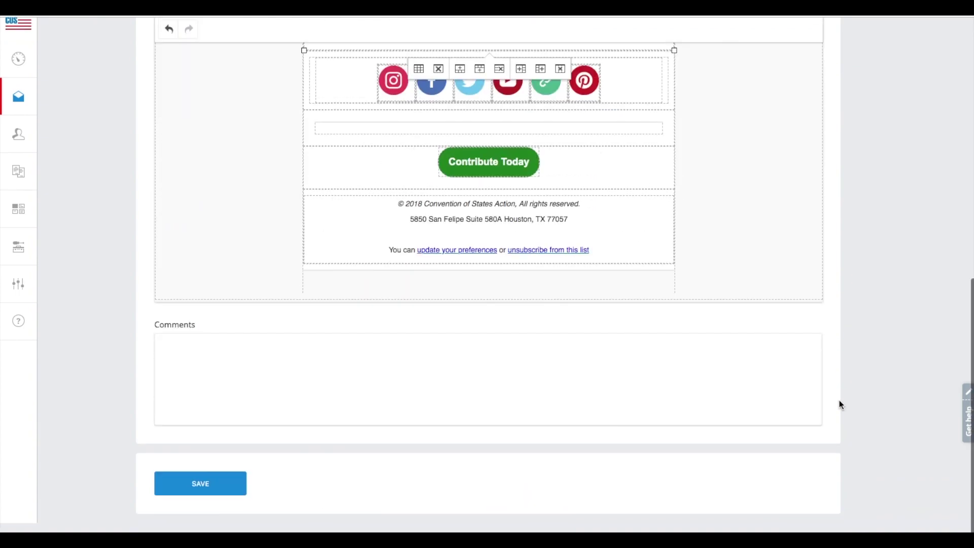
{"action": "left_click", "coordinate": [214, 495]}
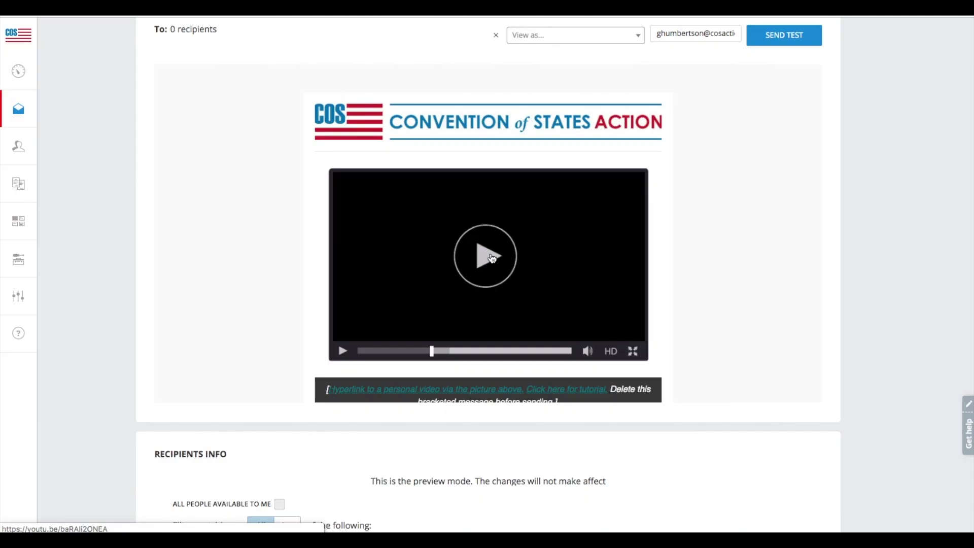
Step: Test the video placeholder's link in a new tab, close it, and review the email text in the preview
{"action": "right_click", "coordinate": [491, 254]}
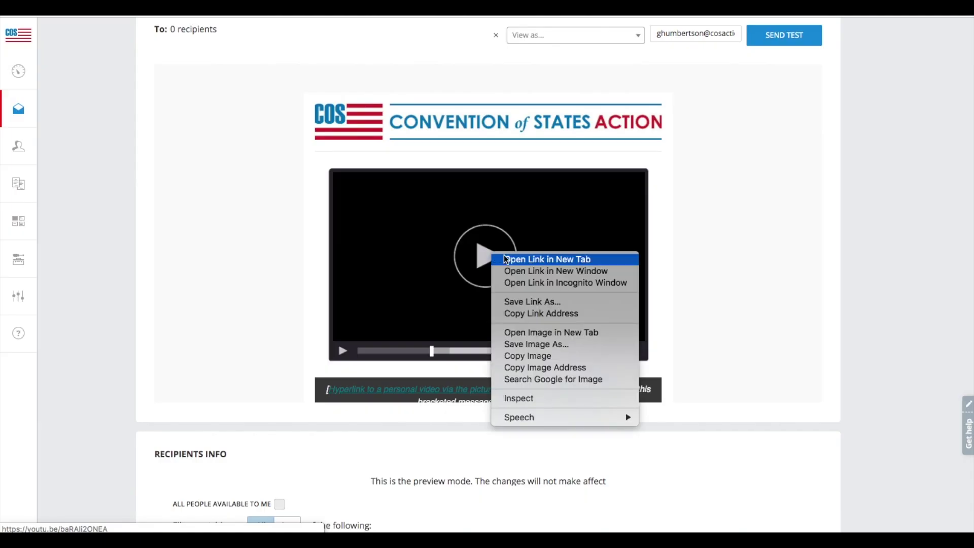
{"action": "left_click", "coordinate": [507, 259]}
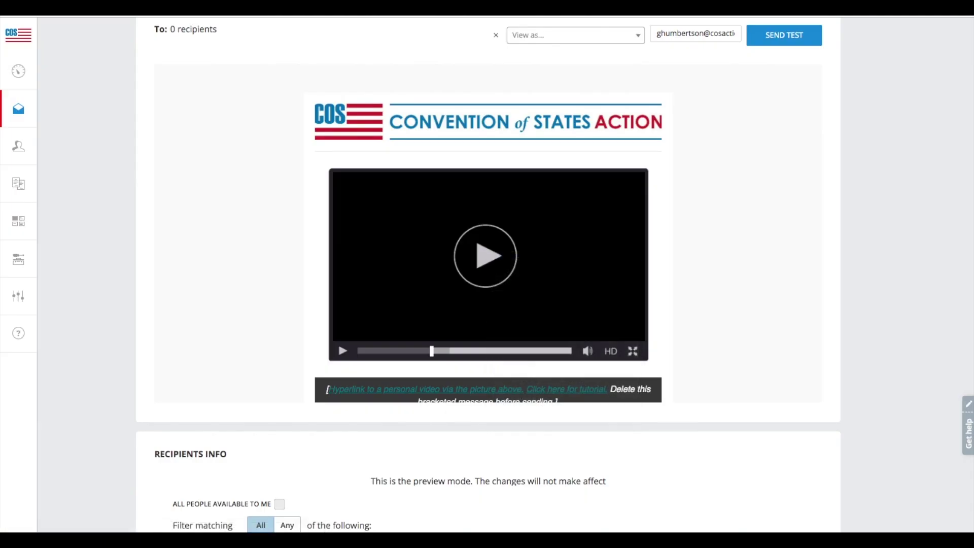
{"action": "key", "text": "ctrl+Tab"}
{"action": "key", "text": "ctrl+w"}
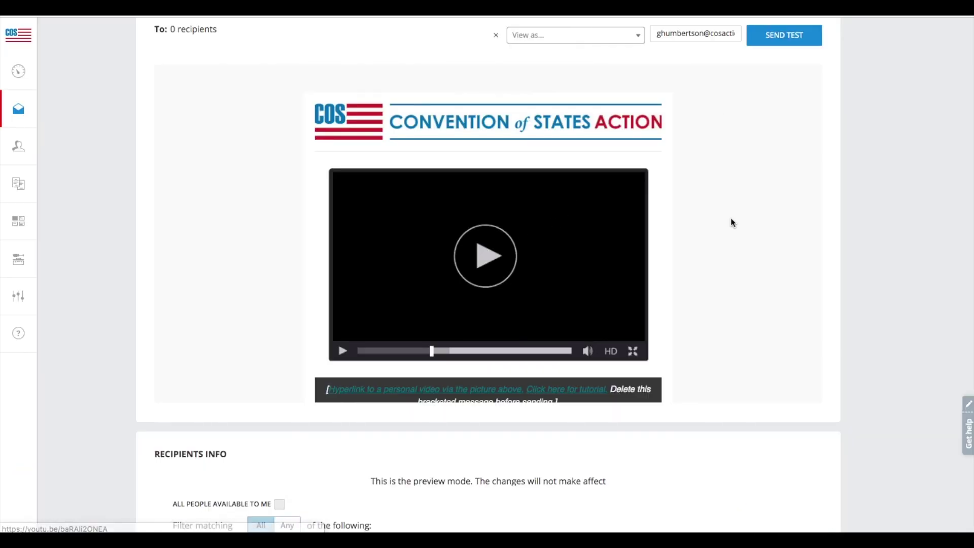
{"action": "scroll", "coordinate": [733, 222], "scroll_direction": "down", "scroll_amount": 2}
{"action": "scroll", "coordinate": [732, 221], "scroll_direction": "down", "scroll_amount": 10}
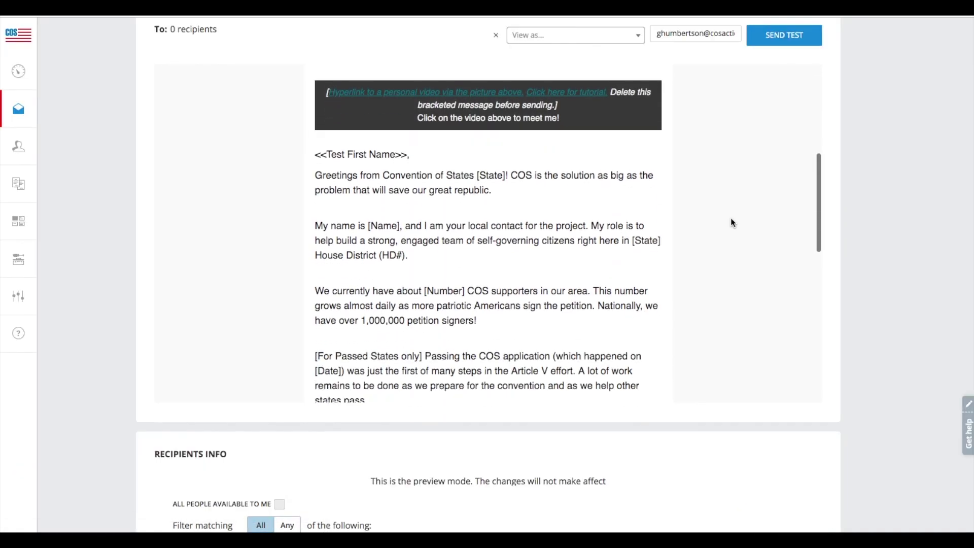
Step: Change the message template to COSA - DC Recruitment Template
{"action": "scroll", "coordinate": [875, 282], "scroll_direction": "down", "scroll_amount": 10}
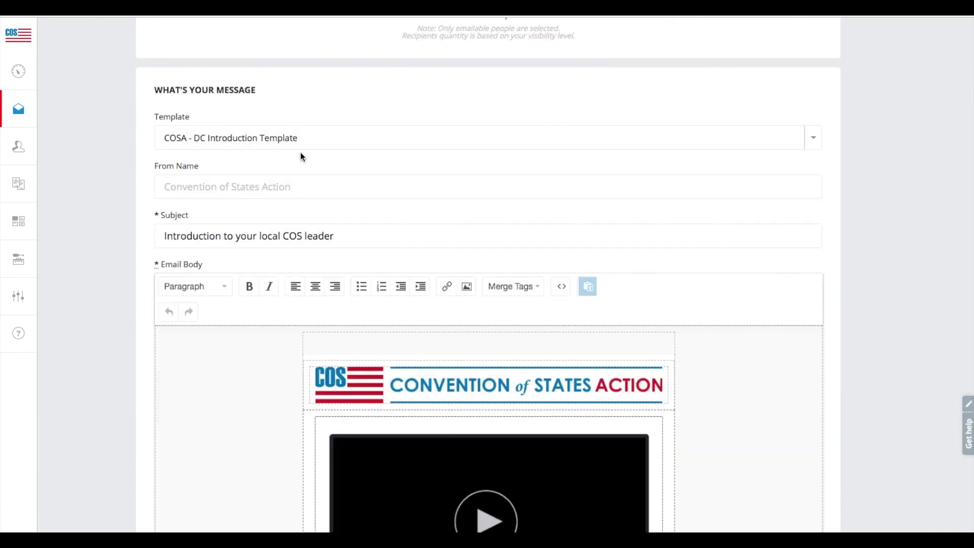
{"action": "scroll", "coordinate": [300, 154], "scroll_direction": "down", "scroll_amount": 2}
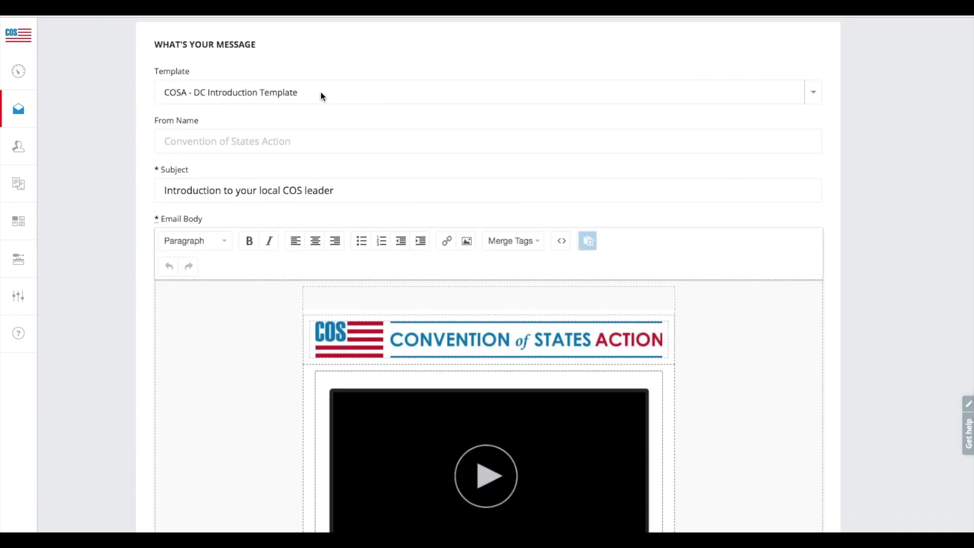
{"action": "left_click", "coordinate": [321, 94]}
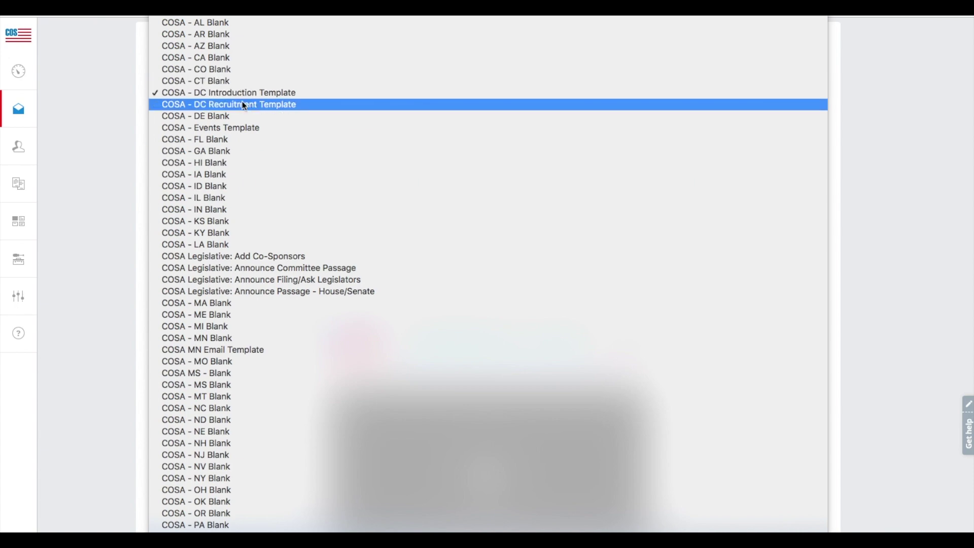
{"action": "left_click", "coordinate": [210, 106]}
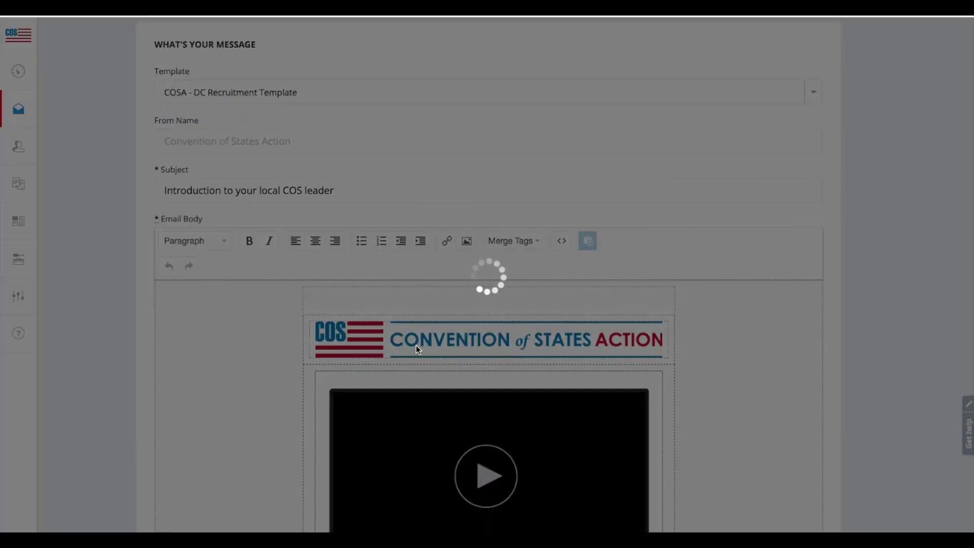
Step: Check the URL linked to the video placeholder in the recruitment email and close the link settings
{"action": "scroll", "coordinate": [448, 351], "scroll_direction": "down", "scroll_amount": 2}
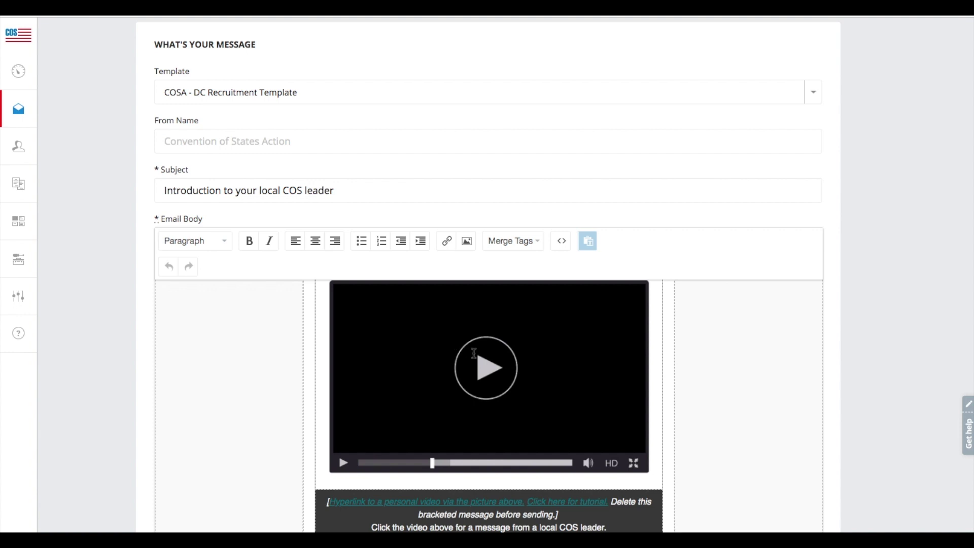
{"action": "scroll", "coordinate": [474, 353], "scroll_direction": "down", "scroll_amount": 1}
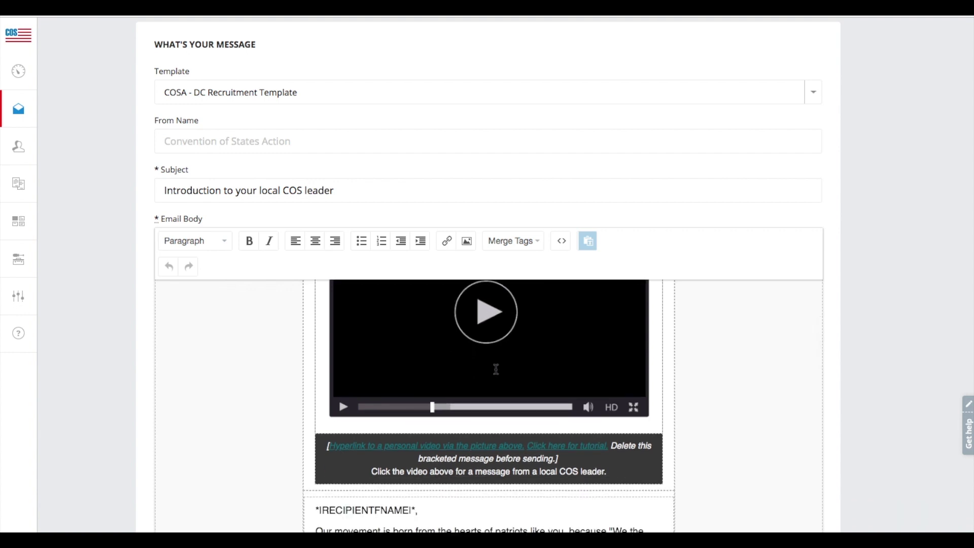
{"action": "scroll", "coordinate": [497, 373], "scroll_direction": "down", "scroll_amount": 1}
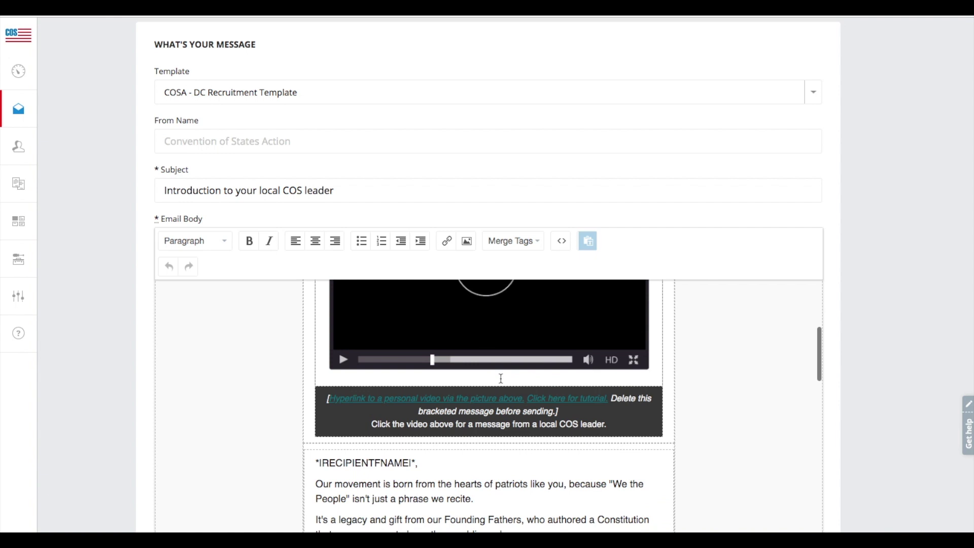
{"action": "scroll", "coordinate": [502, 376], "scroll_direction": "up", "scroll_amount": 1}
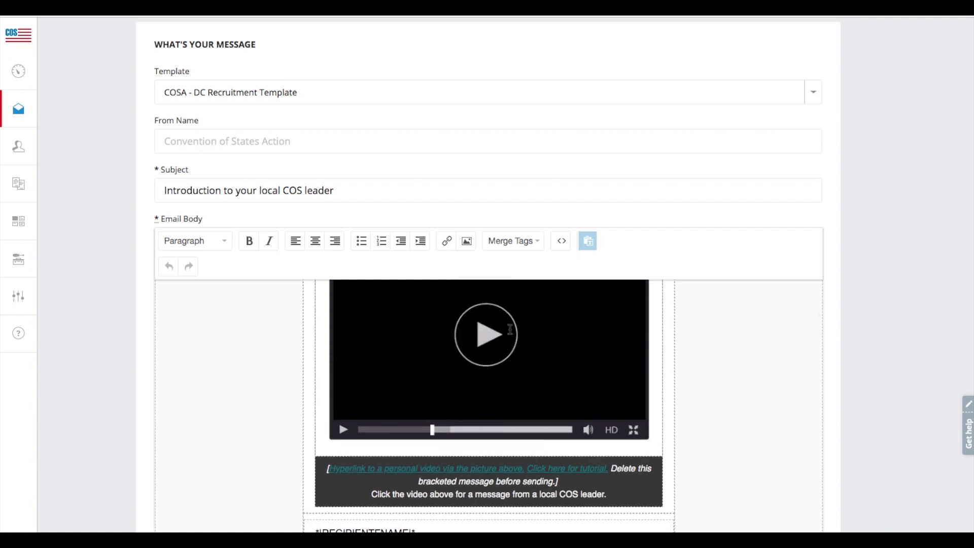
{"action": "left_click", "coordinate": [502, 329]}
{"action": "left_click", "coordinate": [446, 242]}
{"action": "left_click_drag", "start_coordinate": [428, 248], "coordinate": [502, 248]}
{"action": "left_click", "coordinate": [586, 331]}
Step: Check the URL behind the "Click Here to Join Our Team" banner and close the link settings
{"action": "scroll", "coordinate": [480, 456], "scroll_direction": "down", "scroll_amount": 7}
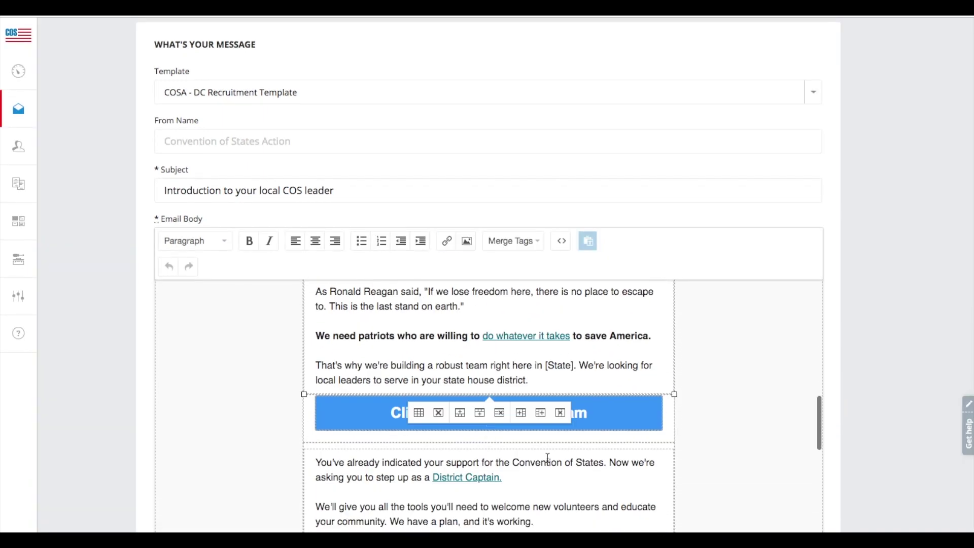
{"action": "triple_click", "coordinate": [615, 411]}
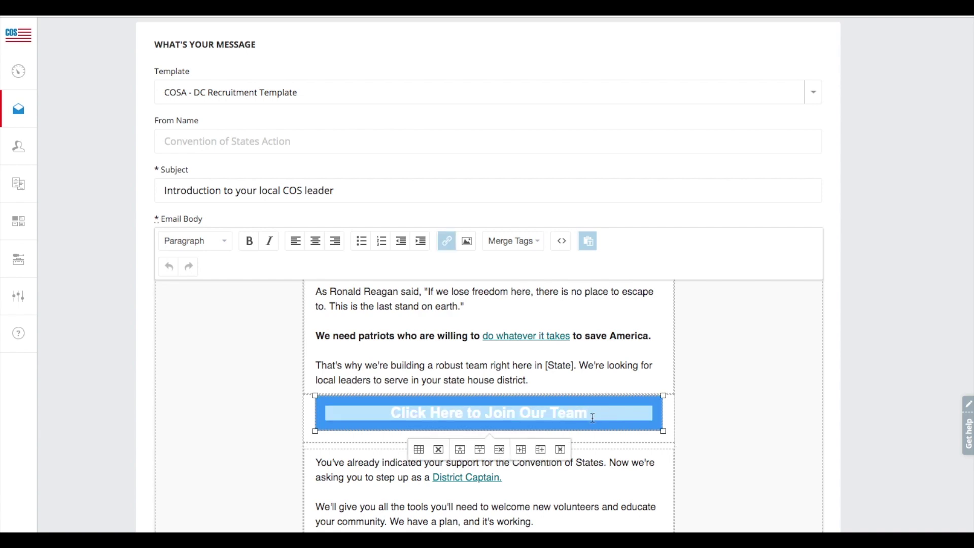
{"action": "left_click", "coordinate": [446, 241]}
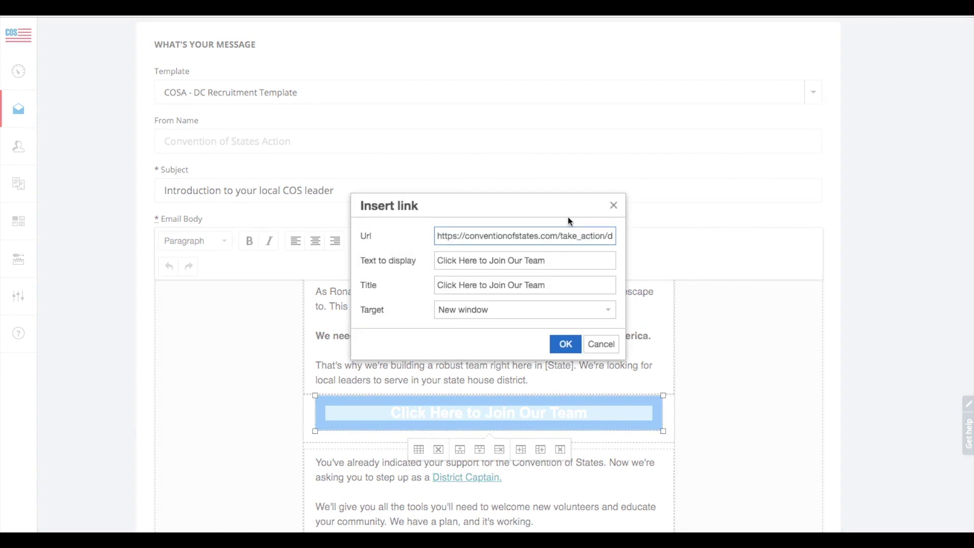
{"action": "left_click", "coordinate": [612, 205]}
{"action": "left_click", "coordinate": [540, 358]}
Step: Locate and select the [State] placeholder in the paragraph about building a robust team
{"action": "scroll", "coordinate": [539, 359], "scroll_direction": "up", "scroll_amount": 5}
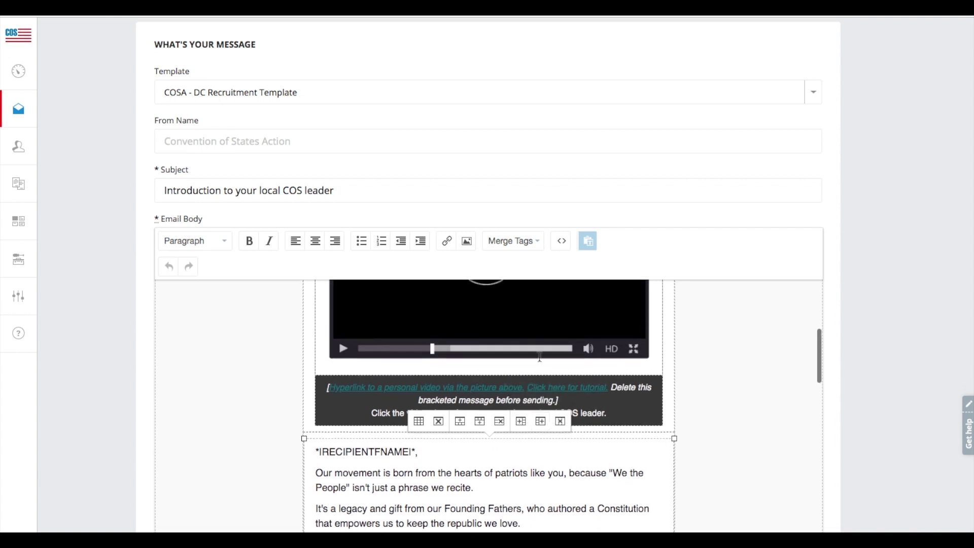
{"action": "scroll", "coordinate": [492, 421], "scroll_direction": "down", "scroll_amount": 2}
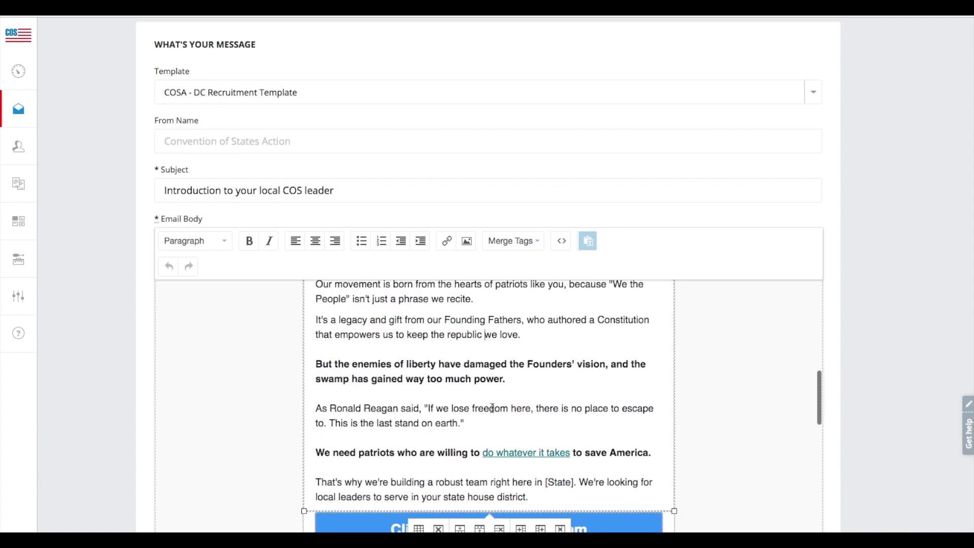
{"action": "left_click_drag", "start_coordinate": [545, 482], "coordinate": [573, 478]}
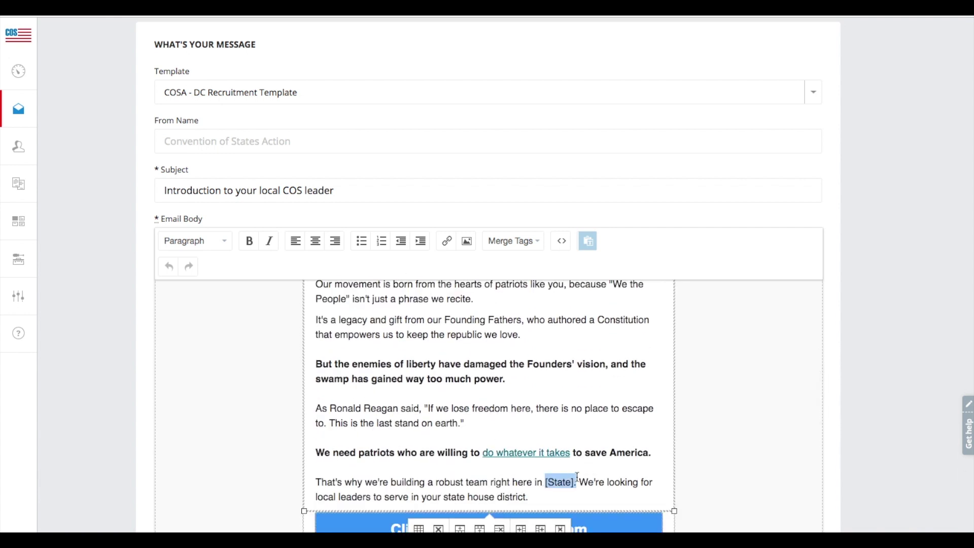
{"action": "scroll", "coordinate": [483, 414], "scroll_direction": "down", "scroll_amount": 2}
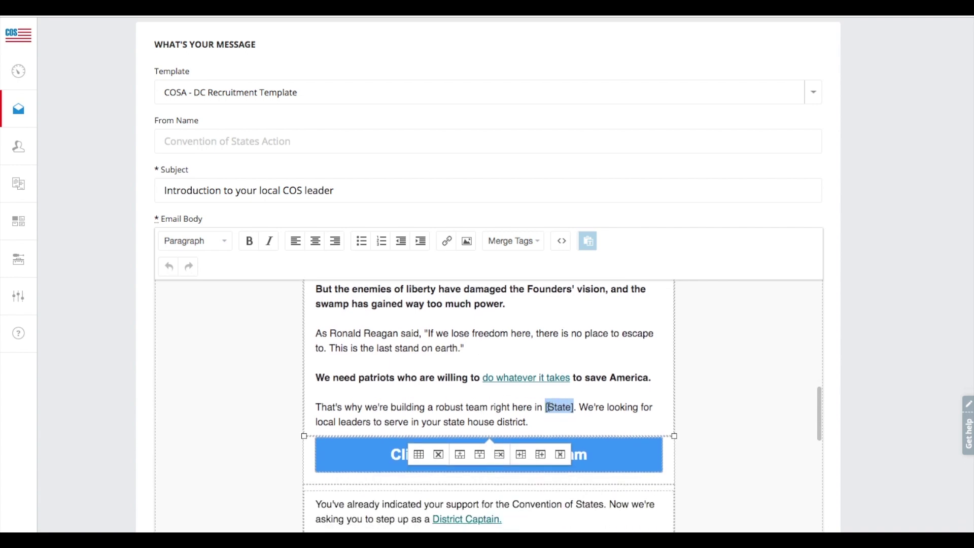
{"action": "left_click", "coordinate": [546, 406]}
{"action": "left_click_drag", "start_coordinate": [544, 406], "coordinate": [573, 406]}
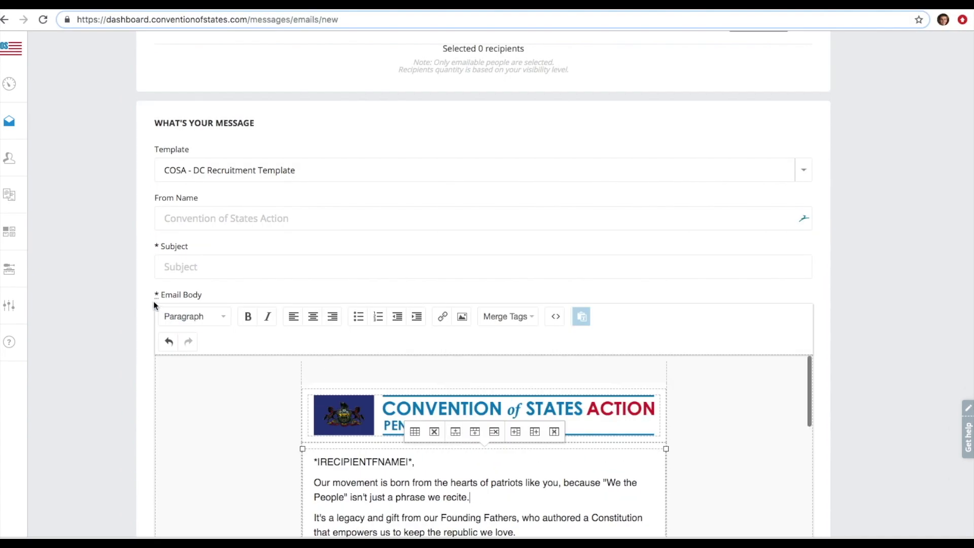
Step: Change the message template to COSA - State Events Template and review the placeholders in its body text
{"action": "scroll", "coordinate": [155, 307], "scroll_direction": "up", "scroll_amount": 5}
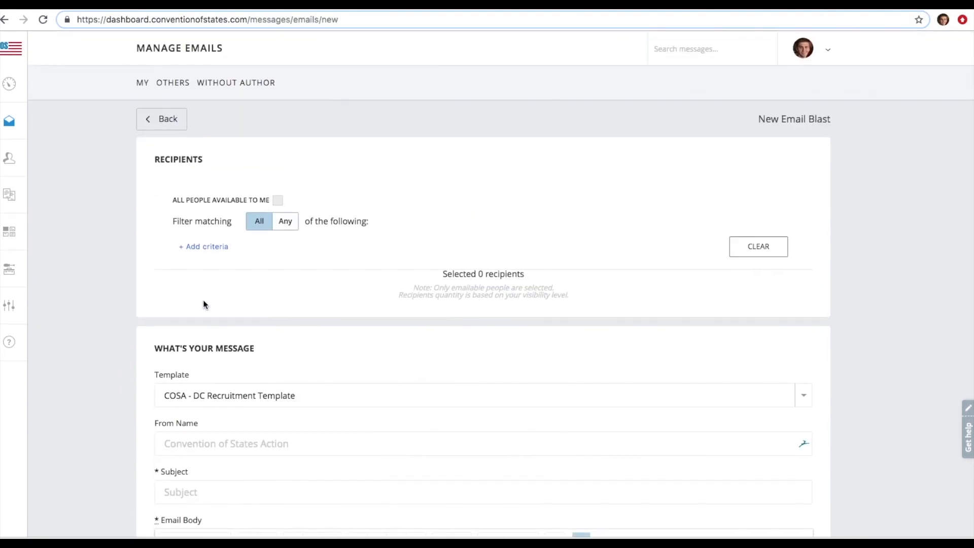
{"action": "scroll", "coordinate": [128, 385], "scroll_direction": "down", "scroll_amount": 5}
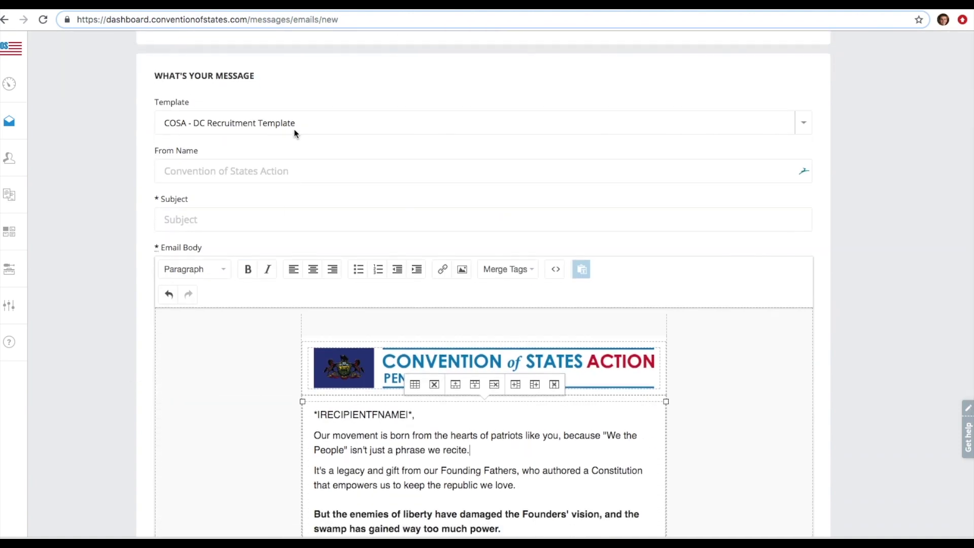
{"action": "left_click", "coordinate": [301, 123]}
{"action": "scroll", "coordinate": [363, 319], "scroll_direction": "down", "scroll_amount": 5}
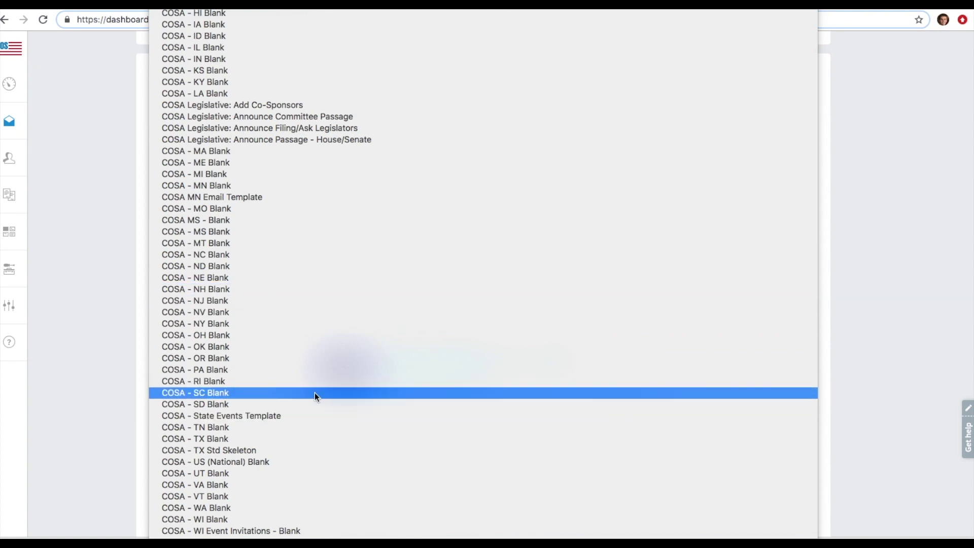
{"action": "left_click", "coordinate": [236, 416]}
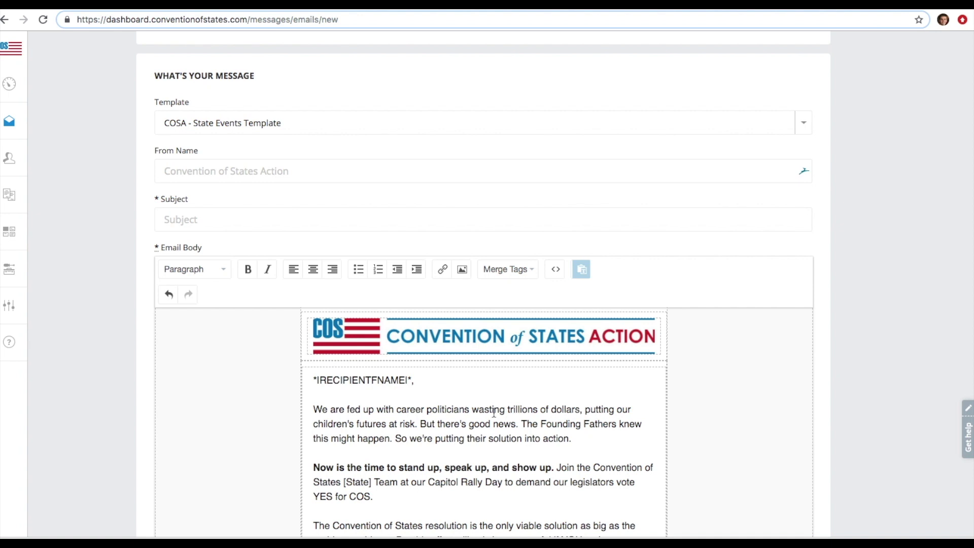
{"action": "scroll", "coordinate": [495, 414], "scroll_direction": "down", "scroll_amount": 2}
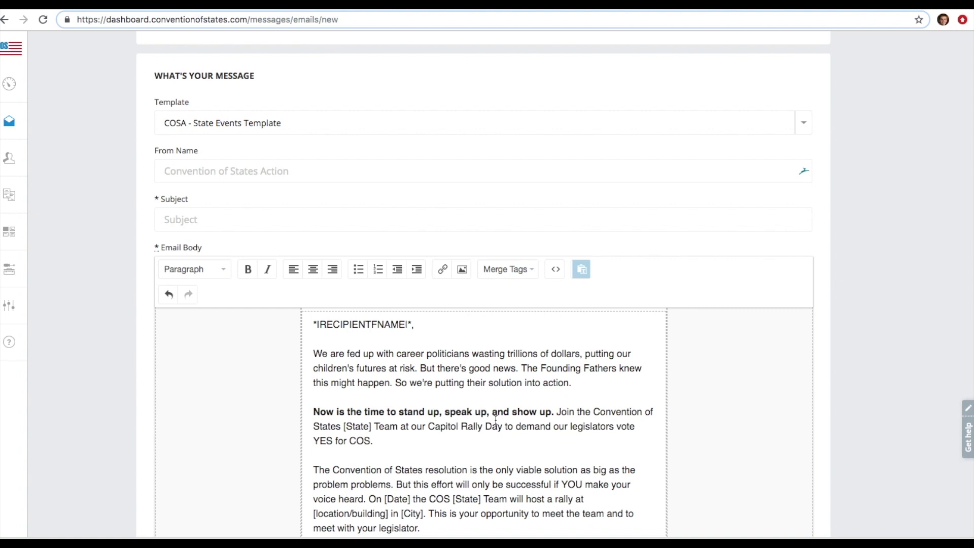
Step: Locate the [State], [Date] and [location/building] placeholders in the two rally paragraphs of the event email
{"action": "scroll", "coordinate": [493, 420], "scroll_direction": "down", "scroll_amount": 1}
{"action": "left_click_drag", "start_coordinate": [344, 396], "coordinate": [372, 395]}
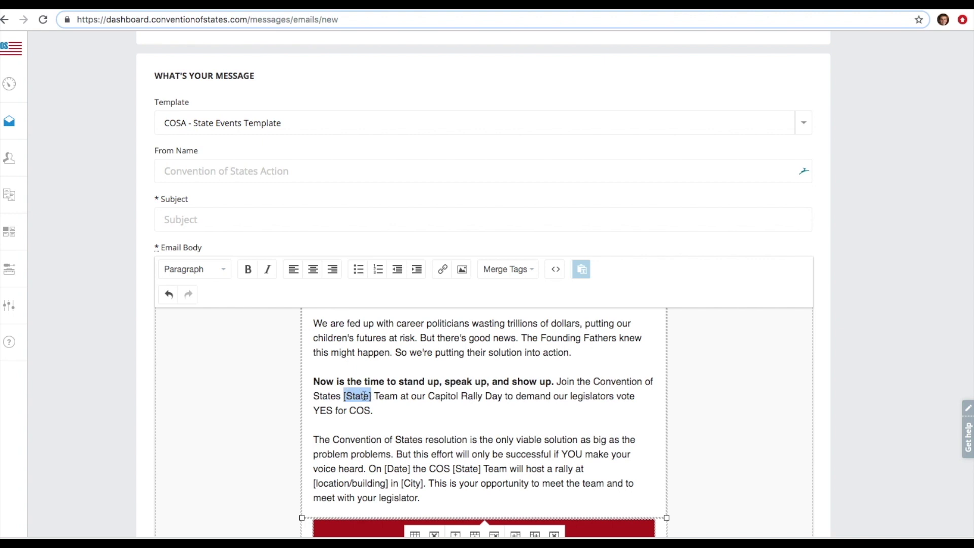
{"action": "scroll", "coordinate": [387, 422], "scroll_direction": "up", "scroll_amount": 3}
{"action": "scroll", "coordinate": [387, 422], "scroll_direction": "down", "scroll_amount": 3}
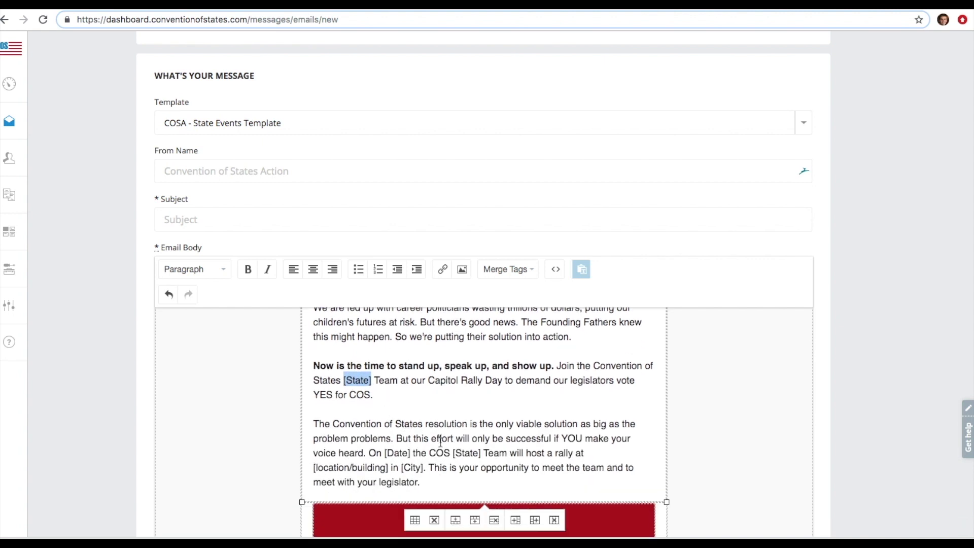
{"action": "left_click_drag", "start_coordinate": [385, 453], "coordinate": [413, 452]}
{"action": "scroll", "coordinate": [463, 454], "scroll_direction": "down", "scroll_amount": 1}
{"action": "left_click", "coordinate": [345, 440]}
{"action": "scroll", "coordinate": [444, 440], "scroll_direction": "up", "scroll_amount": 1}
Step: Check the URL linked to the "RSVP Here" banner, close the link settings unchanged, and reselect the banner
{"action": "scroll", "coordinate": [525, 448], "scroll_direction": "down", "scroll_amount": 3}
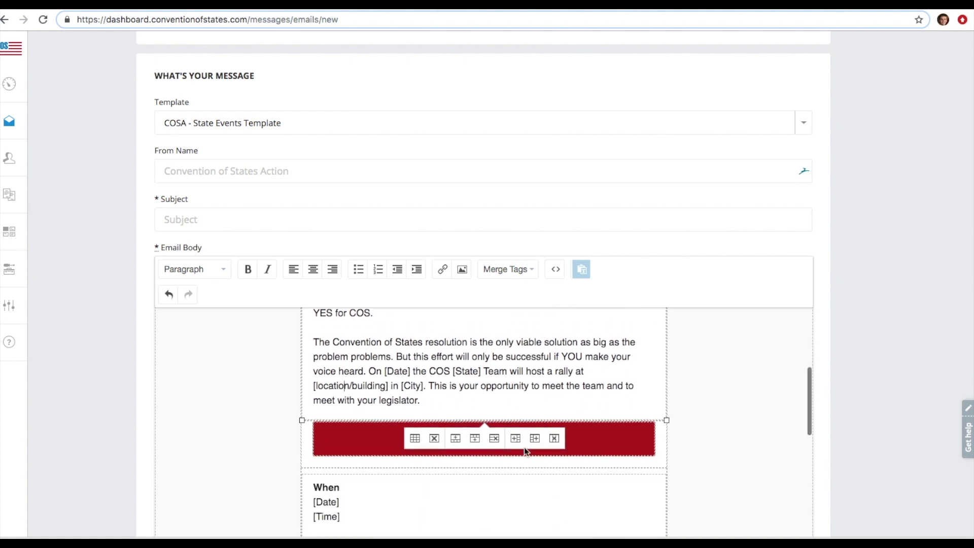
{"action": "left_click", "coordinate": [606, 437]}
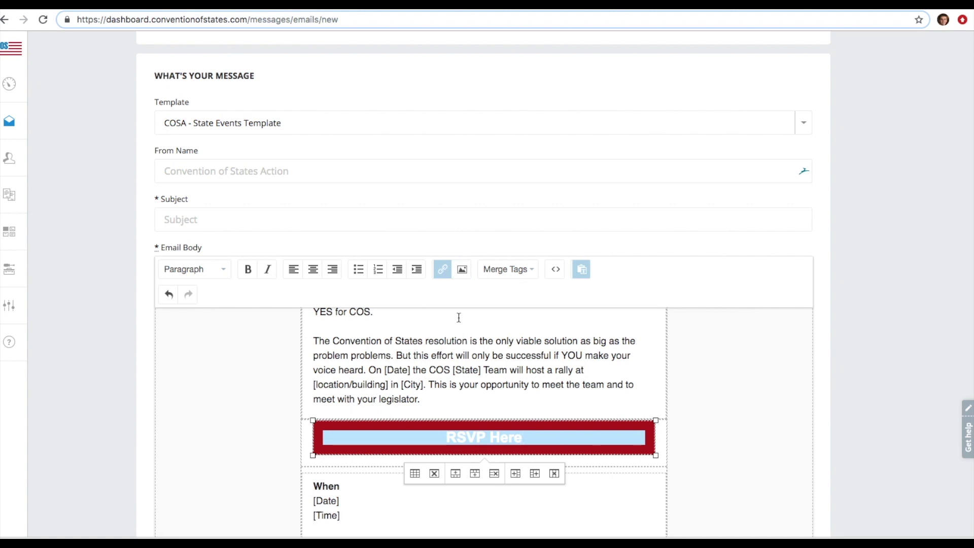
{"action": "left_click", "coordinate": [443, 269]}
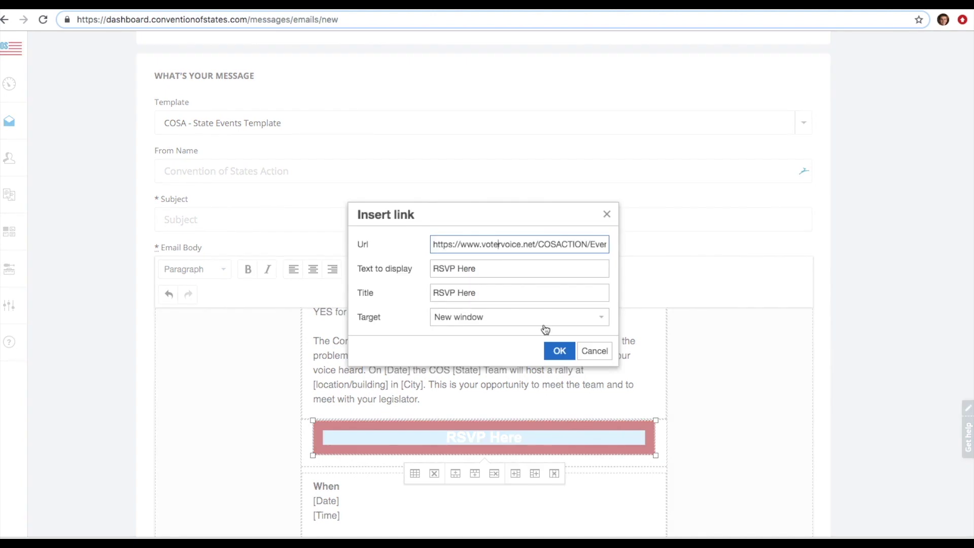
{"action": "left_click", "coordinate": [601, 352]}
{"action": "left_click", "coordinate": [487, 396]}
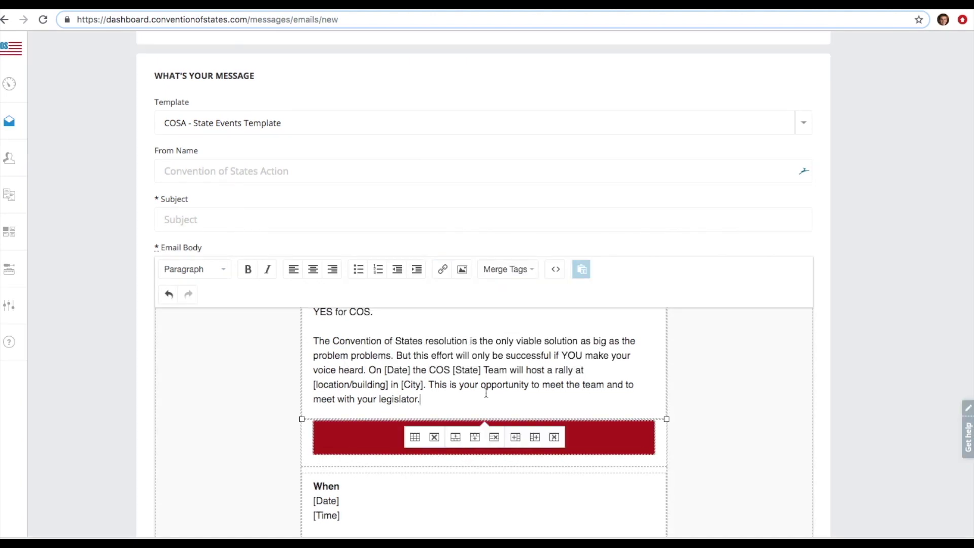
{"action": "triple_click", "coordinate": [627, 441]}
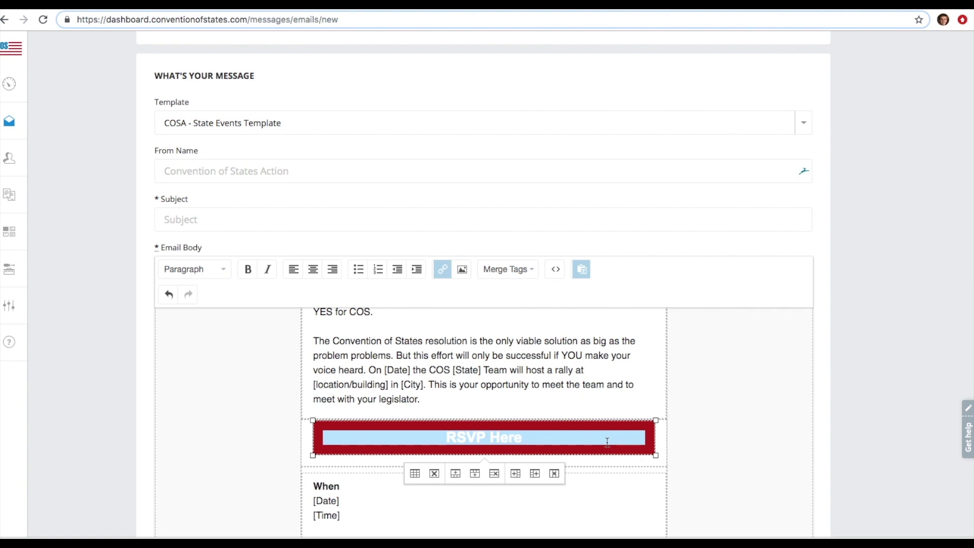
Step: Review the date, time, location, address and details placeholders under the When, Where and What headings
{"action": "scroll", "coordinate": [608, 442], "scroll_direction": "down", "scroll_amount": 3}
{"action": "scroll", "coordinate": [507, 436], "scroll_direction": "up", "scroll_amount": 2}
{"action": "scroll", "coordinate": [406, 428], "scroll_direction": "down", "scroll_amount": 2}
{"action": "left_click", "coordinate": [382, 426]}
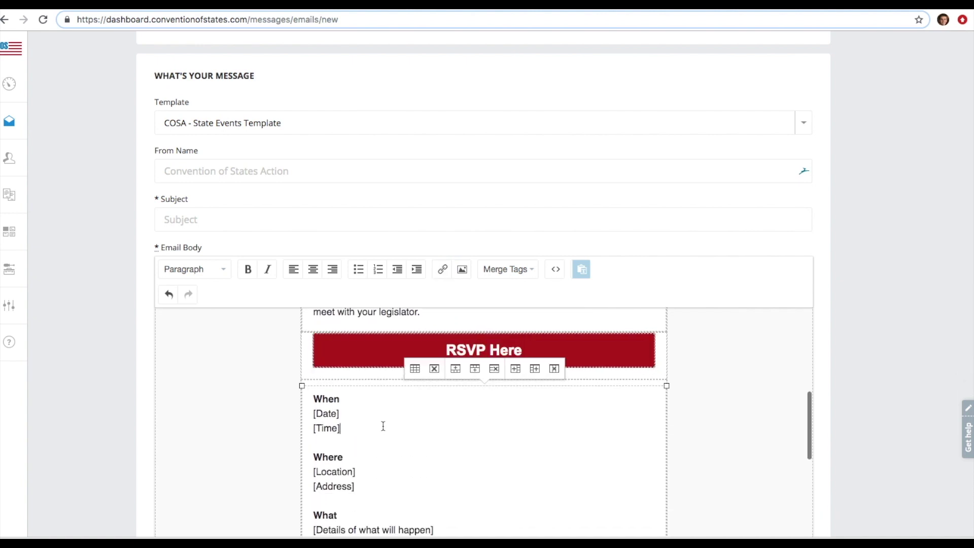
{"action": "scroll", "coordinate": [330, 413], "scroll_direction": "down", "scroll_amount": 3}
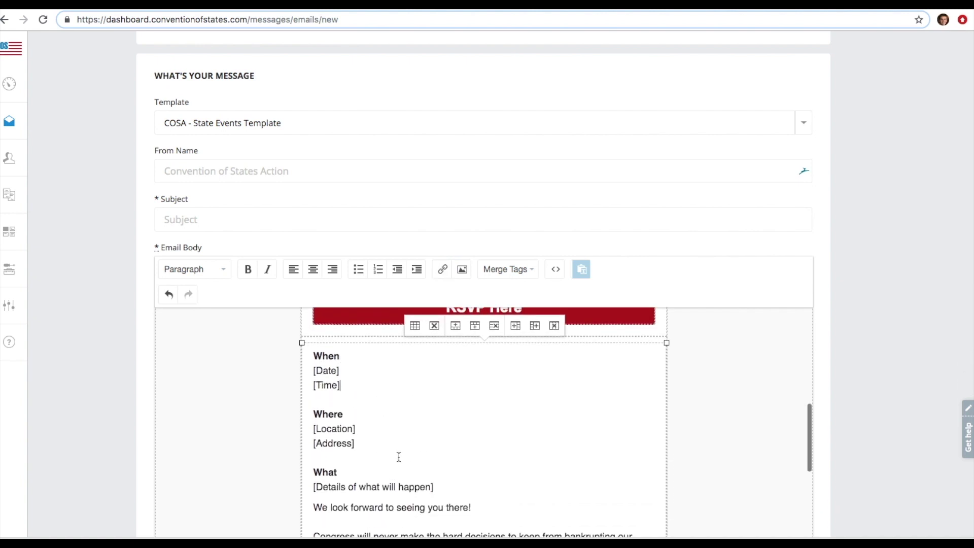
{"action": "scroll", "coordinate": [399, 456], "scroll_direction": "up", "scroll_amount": 1}
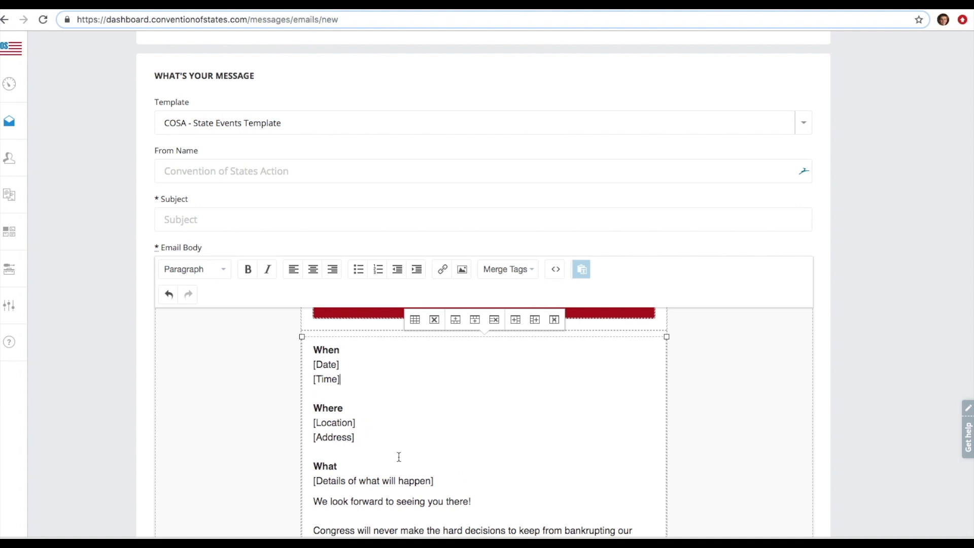
{"action": "scroll", "coordinate": [350, 355], "scroll_direction": "up", "scroll_amount": 1}
{"action": "double_click", "coordinate": [327, 381]}
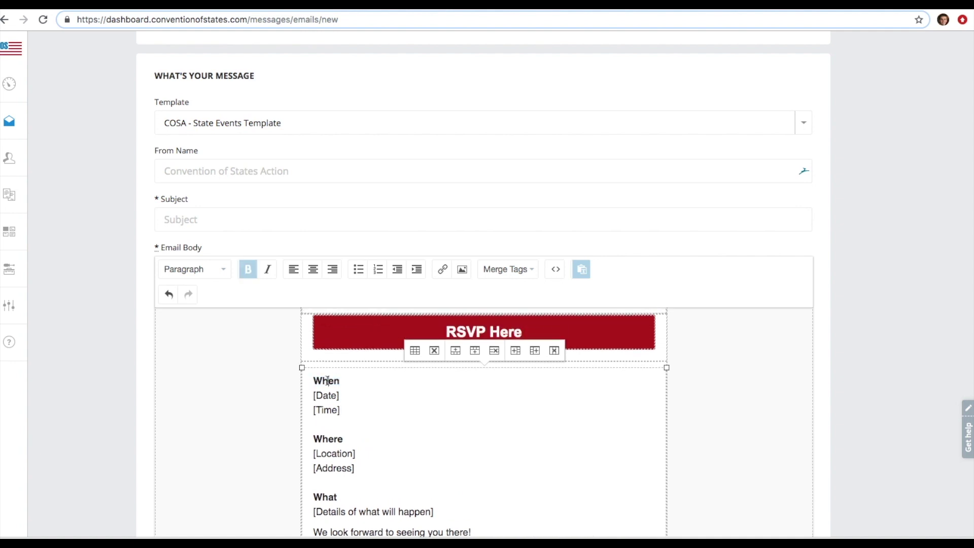
Step: Examine the sender name, email and phone merge tags in the signature below "For America"
{"action": "scroll", "coordinate": [376, 409], "scroll_direction": "down", "scroll_amount": 5}
{"action": "scroll", "coordinate": [376, 408], "scroll_direction": "down", "scroll_amount": 5}
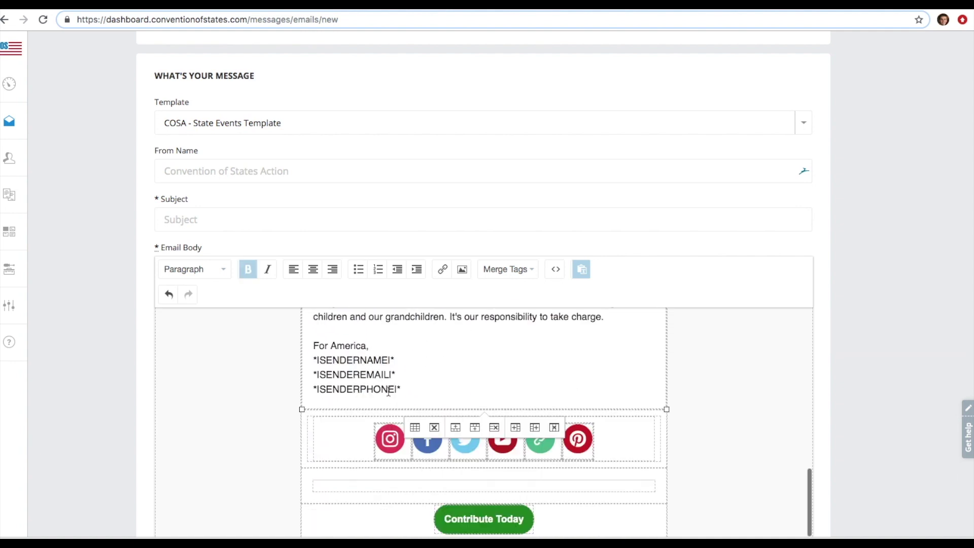
{"action": "scroll", "coordinate": [391, 388], "scroll_direction": "up", "scroll_amount": 2}
{"action": "left_click_drag", "start_coordinate": [367, 407], "coordinate": [360, 407]}
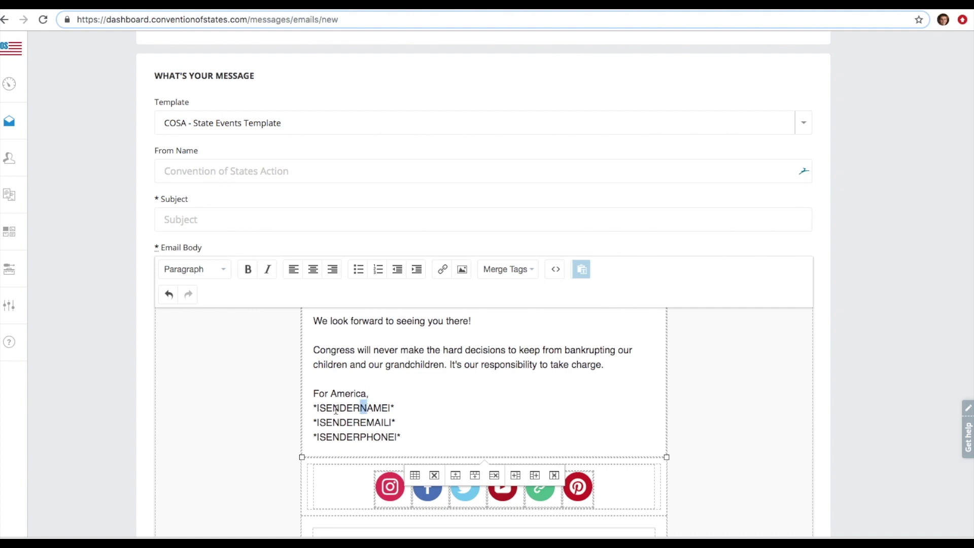
{"action": "right_click", "coordinate": [309, 407]}
{"action": "left_click", "coordinate": [445, 418]}
Step: Select the Convention of States Action header logo, deselect it, and look over the body text down to the RSVP banner
{"action": "scroll", "coordinate": [416, 419], "scroll_direction": "up", "scroll_amount": 5}
{"action": "scroll", "coordinate": [419, 421], "scroll_direction": "up", "scroll_amount": 10}
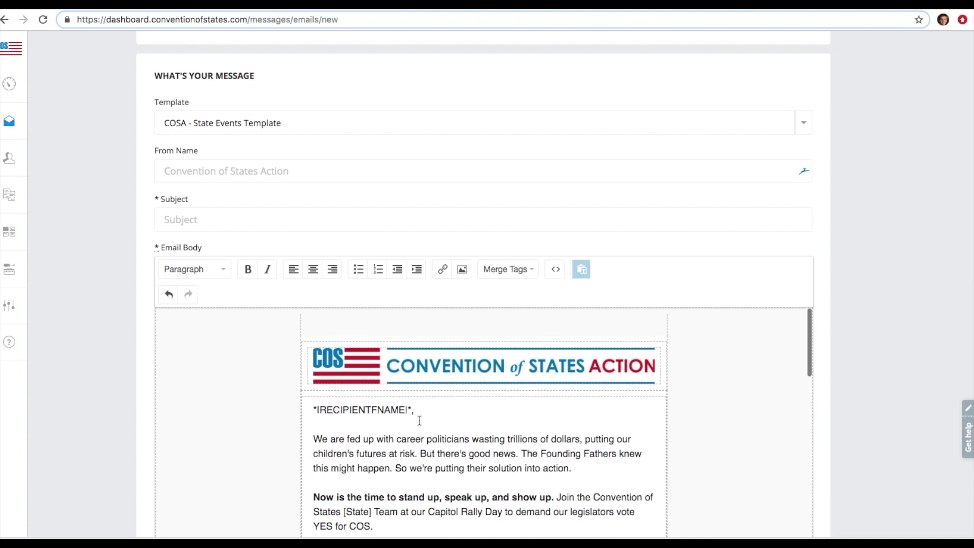
{"action": "left_click", "coordinate": [528, 377]}
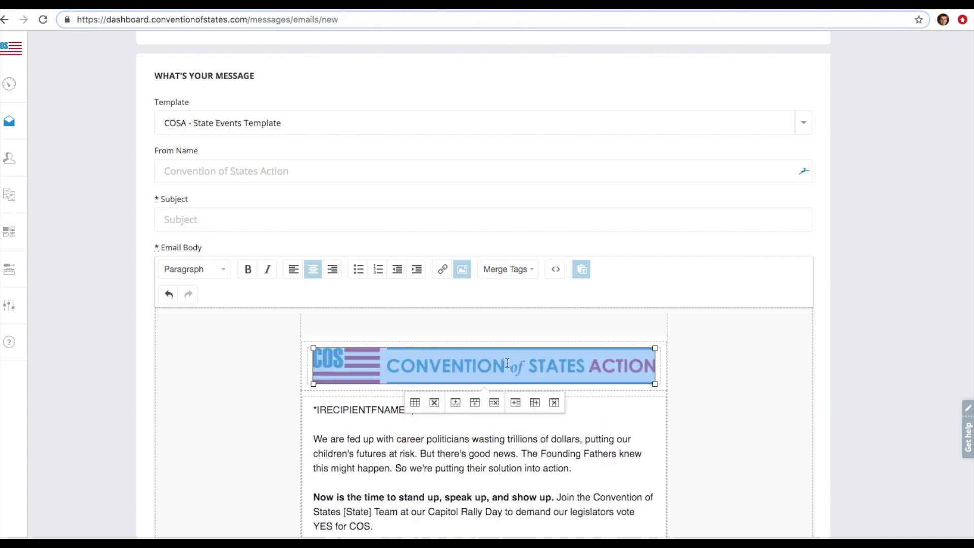
{"action": "left_click", "coordinate": [576, 435]}
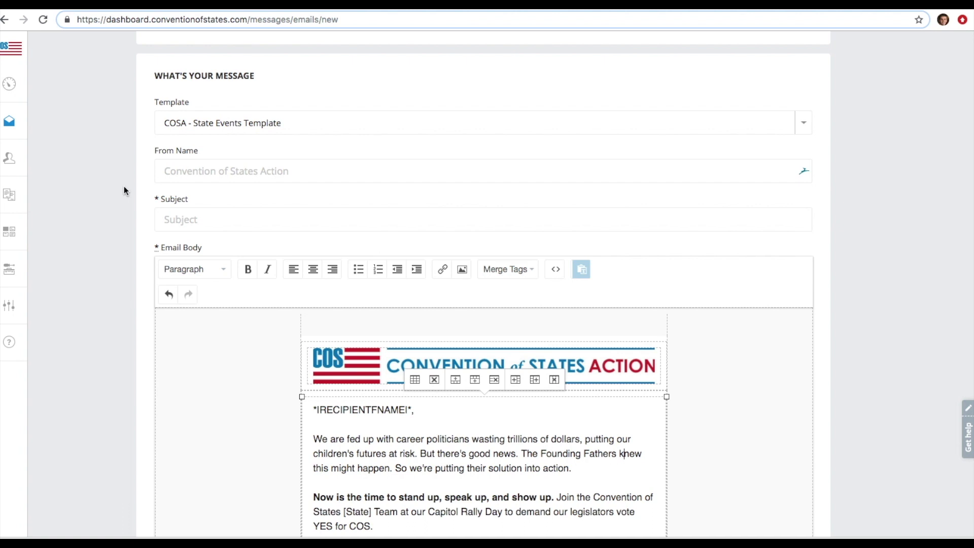
{"action": "scroll", "coordinate": [691, 413], "scroll_direction": "down", "scroll_amount": 3}
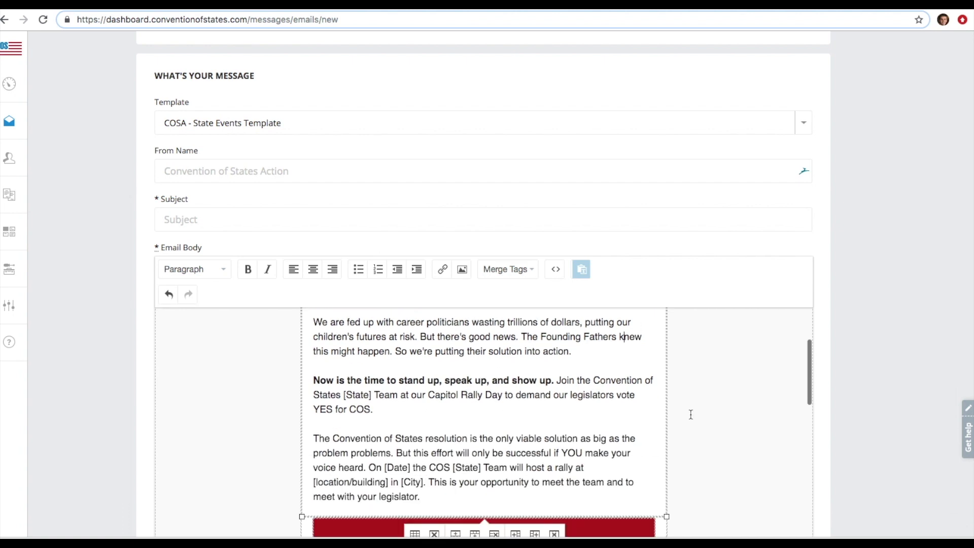
{"action": "scroll", "coordinate": [691, 414], "scroll_direction": "down", "scroll_amount": 1}
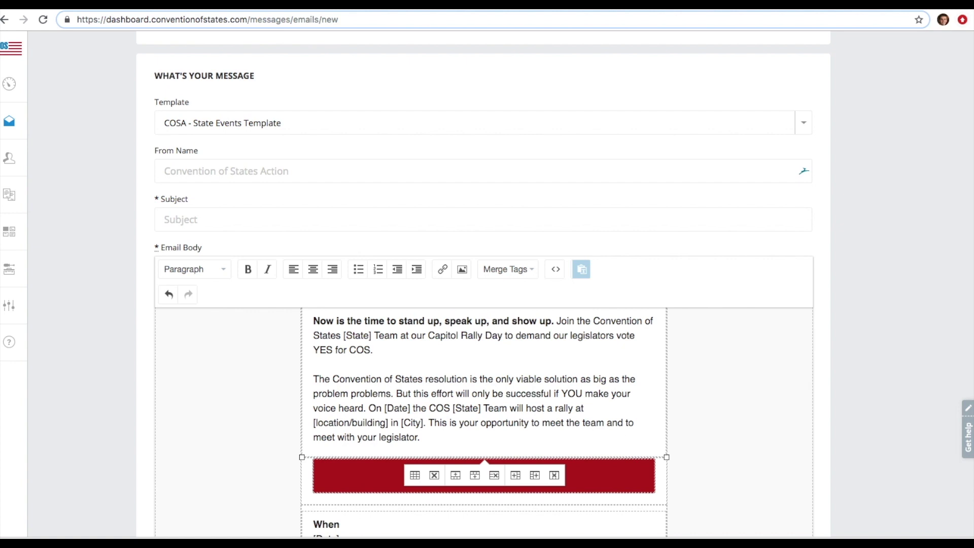